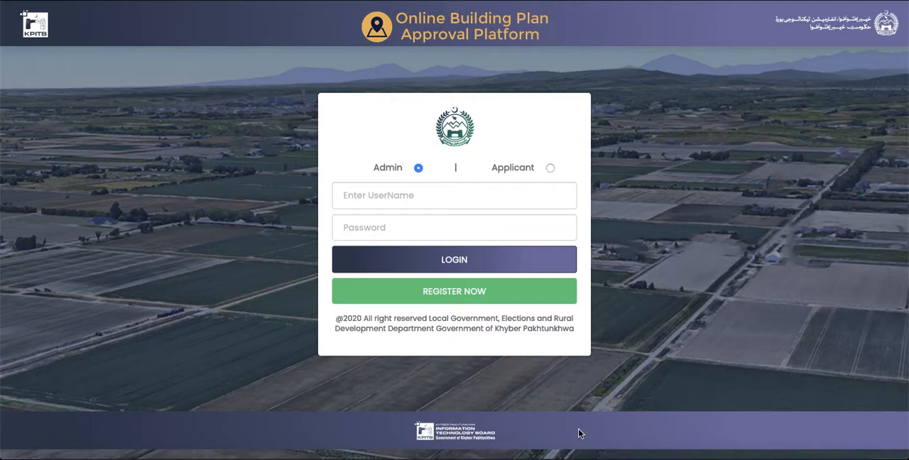
key("super+Tab")
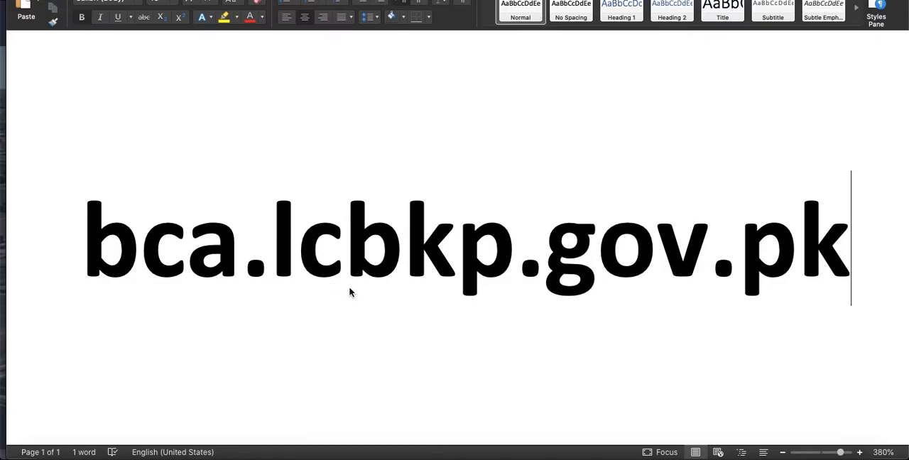
key("super+Tab")
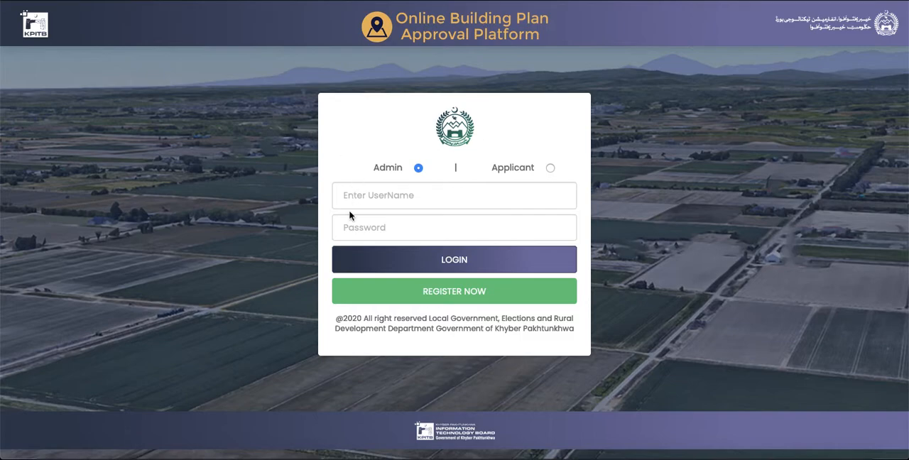
- Open the registration form, enter the applicant's full name and choose Peshawar as the district
left_click(477, 296)
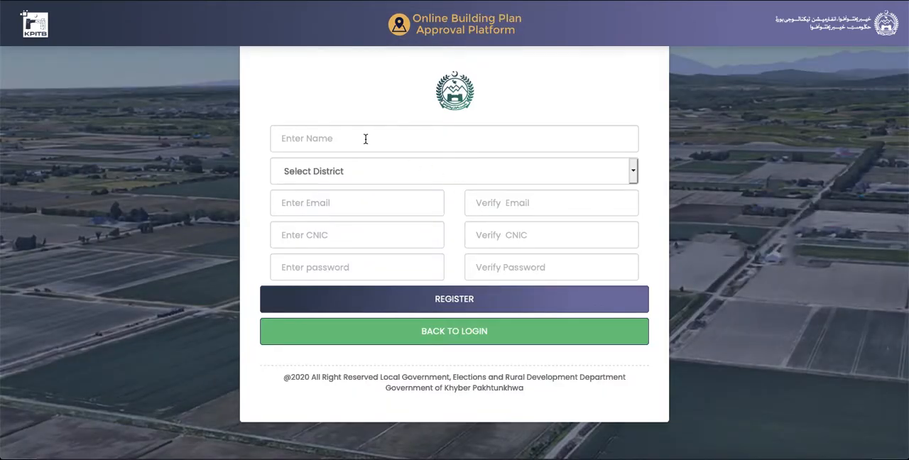
left_click(329, 139)
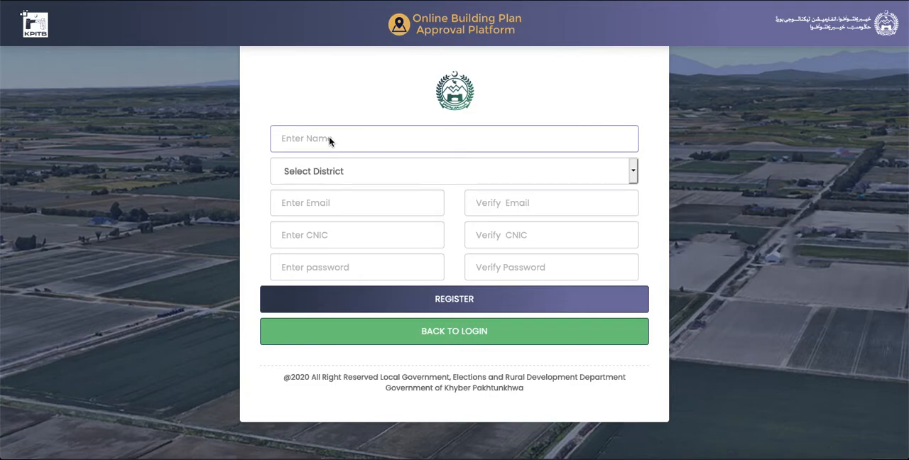
type("A")
left_click(294, 157)
left_click(341, 173)
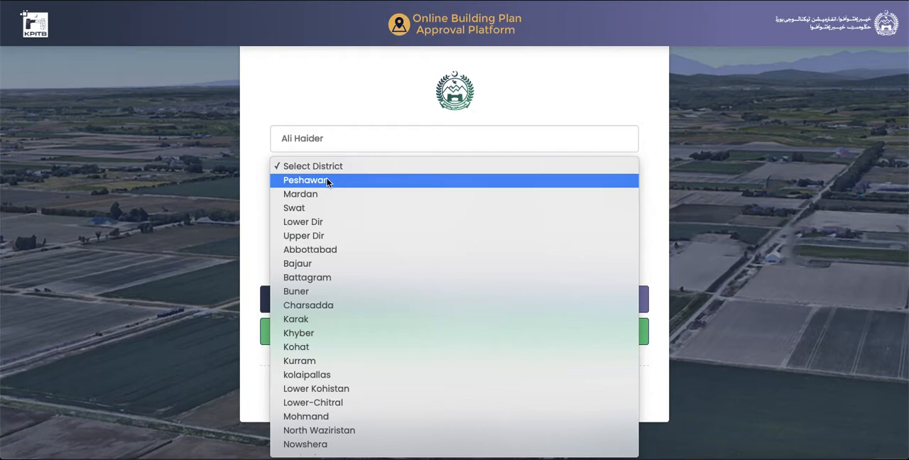
left_click(327, 182)
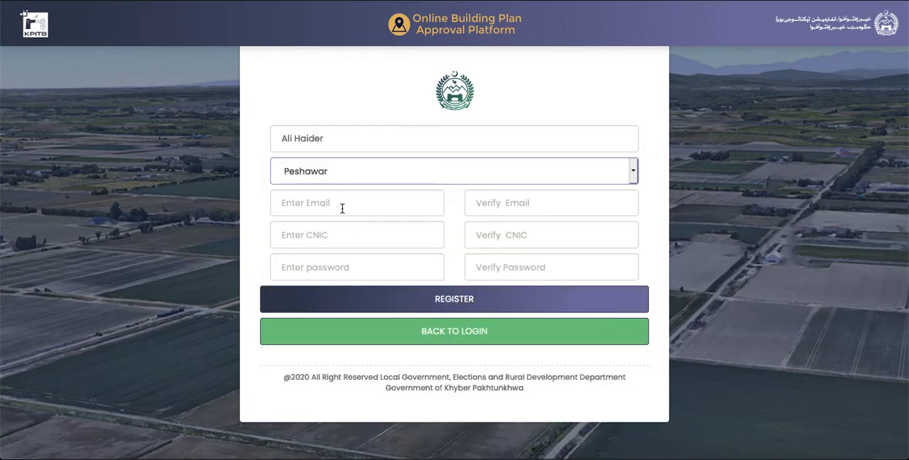
- Fill in the applicant's e-mail and repeat it in the e-mail verification field
left_click(349, 206)
type("ali")
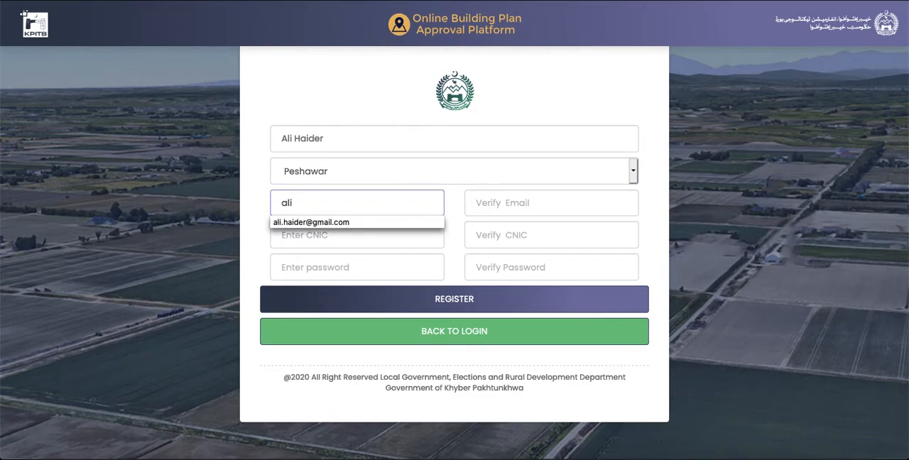
key("Down")
key("Return")
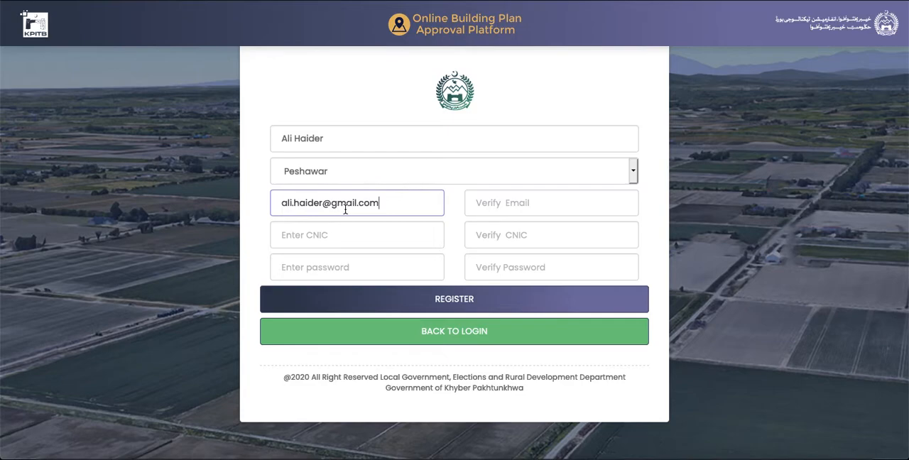
left_click(523, 205)
type("ali")
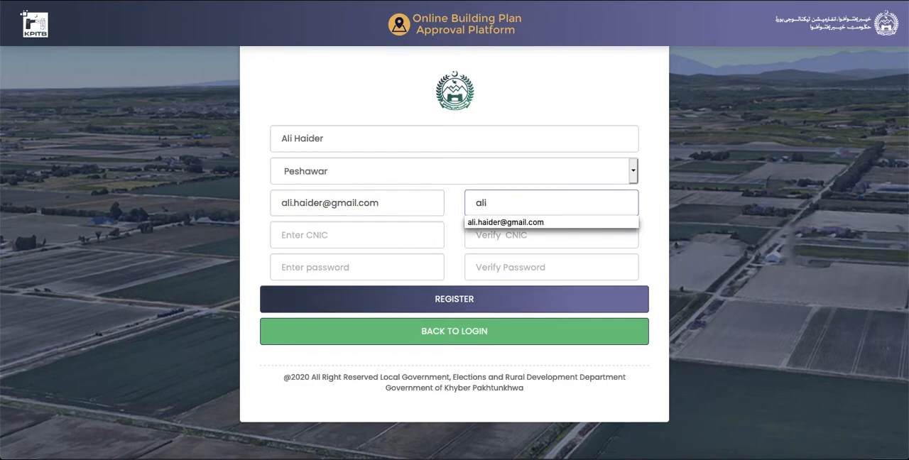
left_click(544, 223)
- Enter the applicant's CNIC number and repeat it in the CNIC verification field
left_click(379, 243)
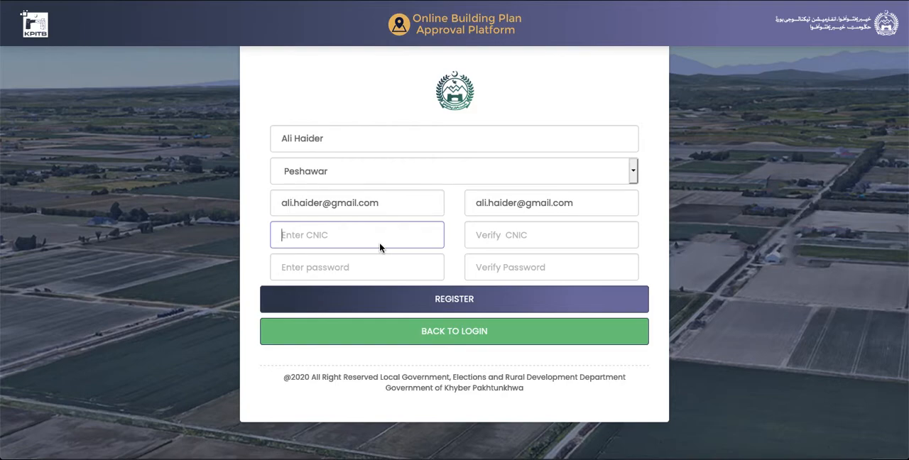
type("13101-1234567-8")
left_click(476, 235)
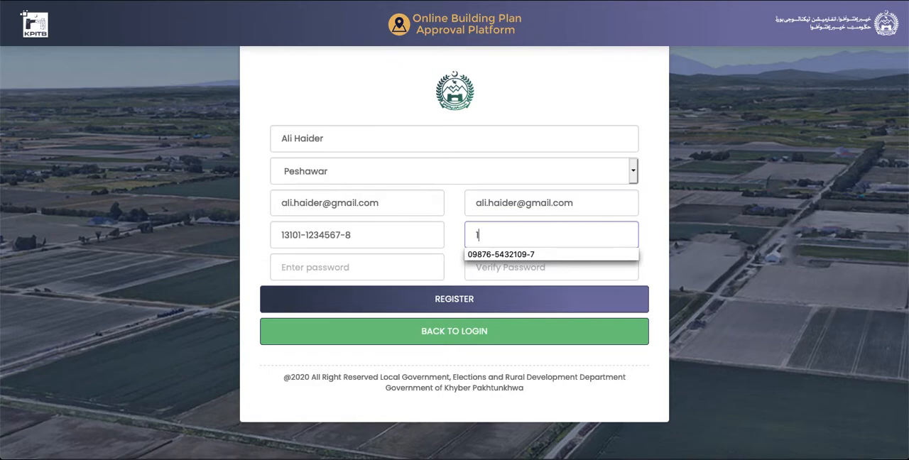
type("13101-1234567")
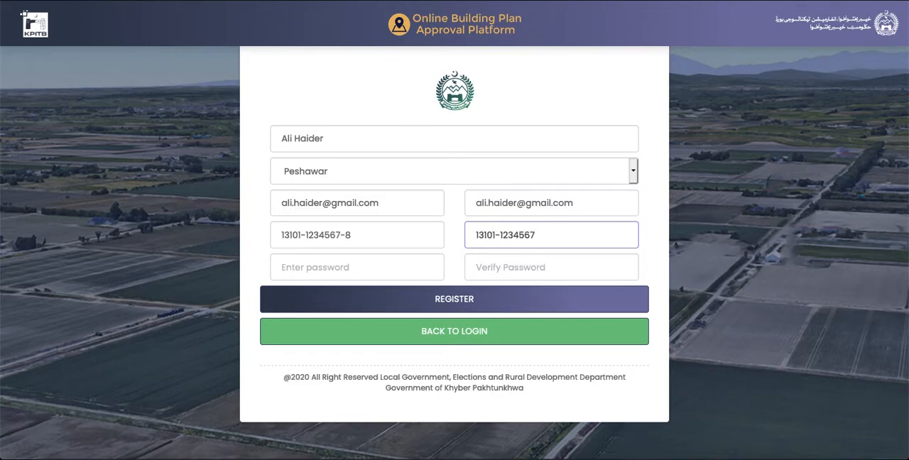
type("-8")
- Enter and verify the account password, submit the registration and decline saving the login in the browser
left_click(320, 270)
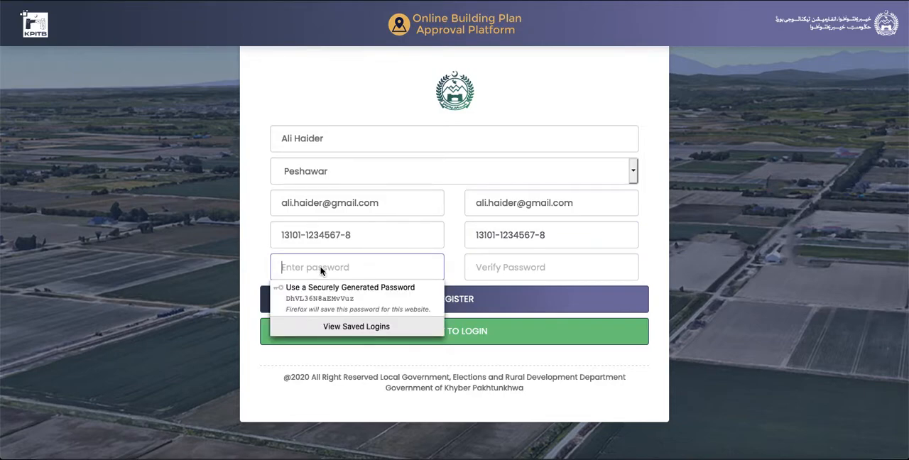
type("123456")
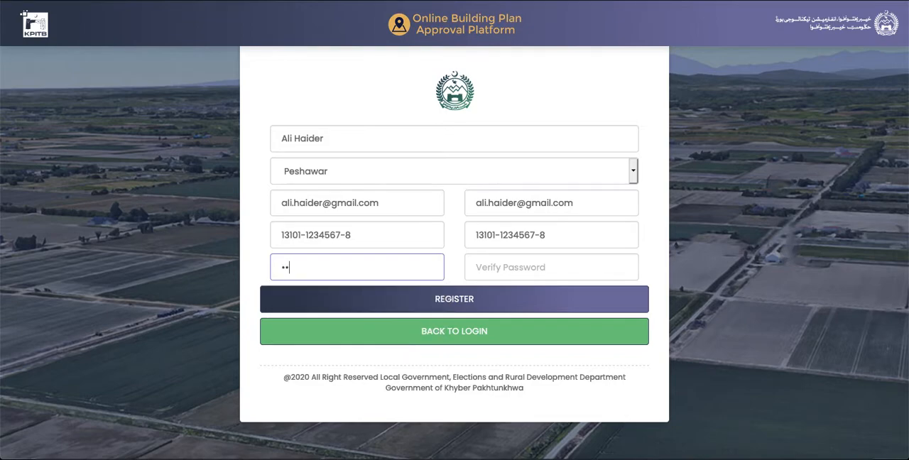
type("78")
key("Tab")
type("12345")
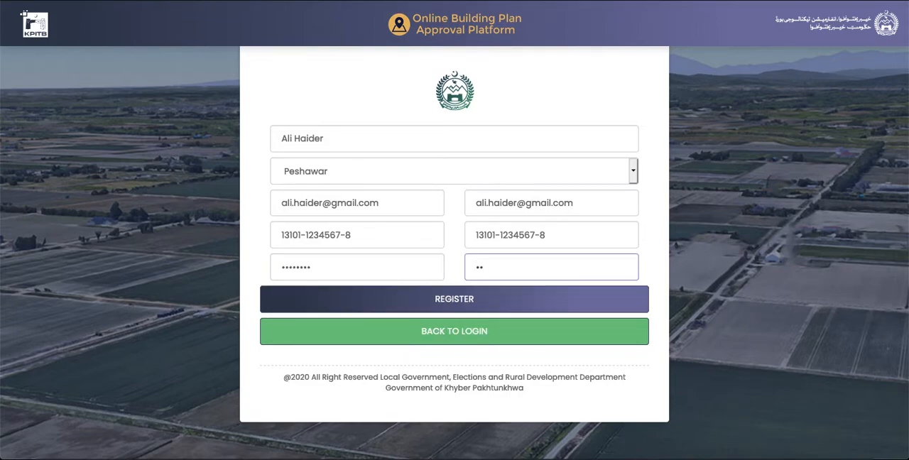
type("678")
left_click(490, 300)
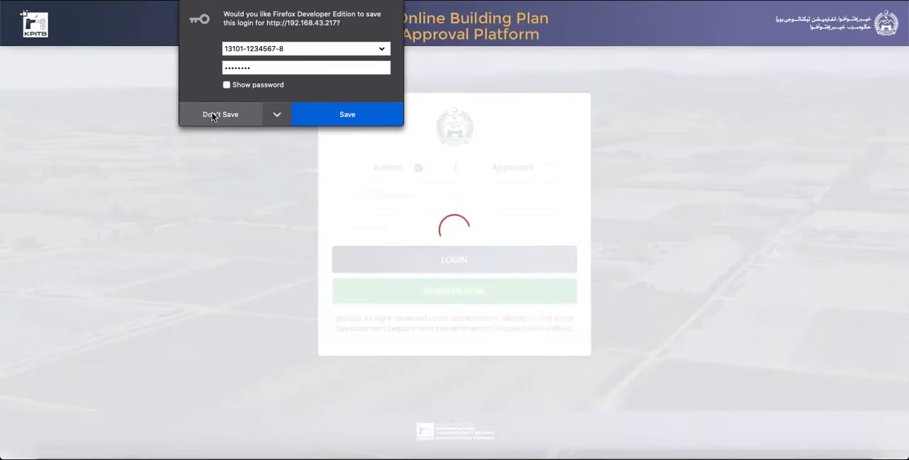
left_click(211, 115)
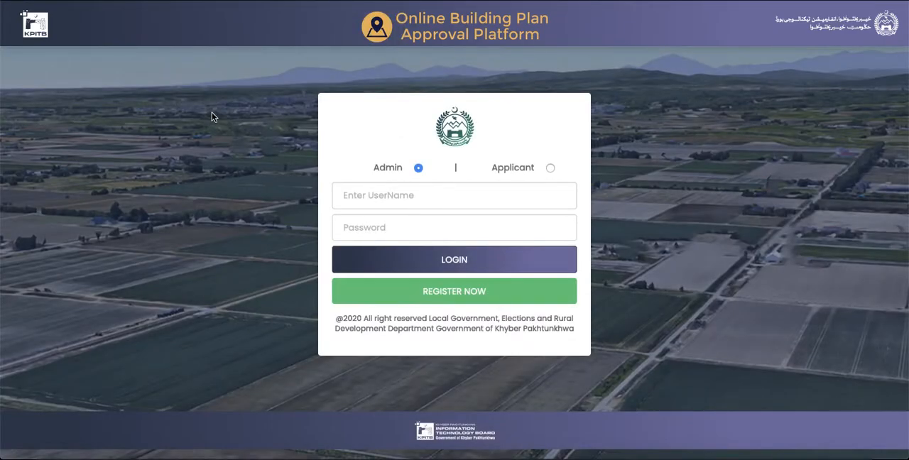
- Log in as Applicant with the registered CNIC number and account password, declining to save the password
left_click(550, 168)
left_click(446, 205)
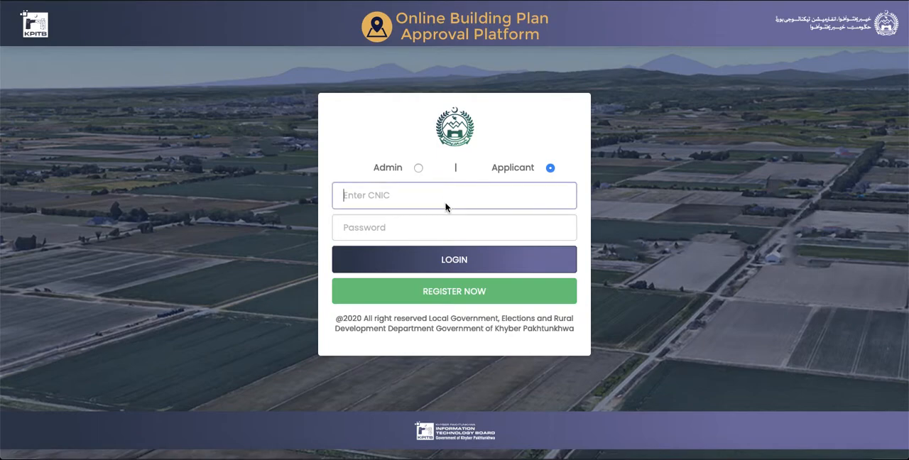
type("13")
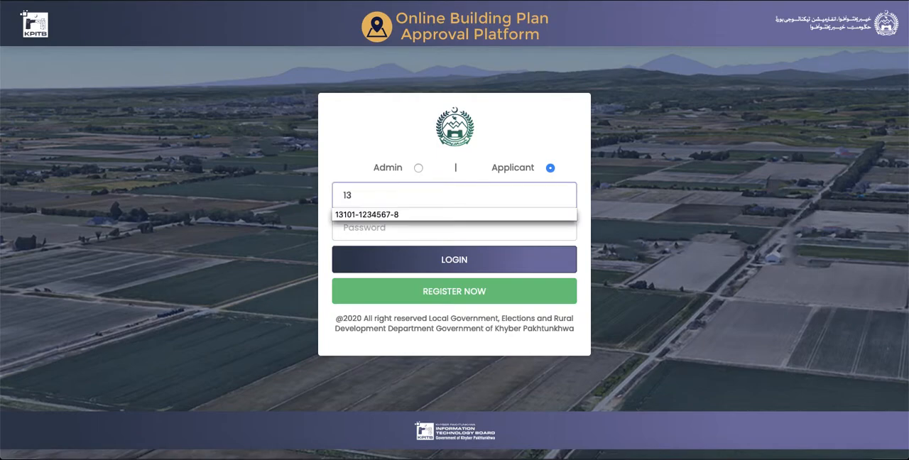
type("101-1234567-8")
key("Tab")
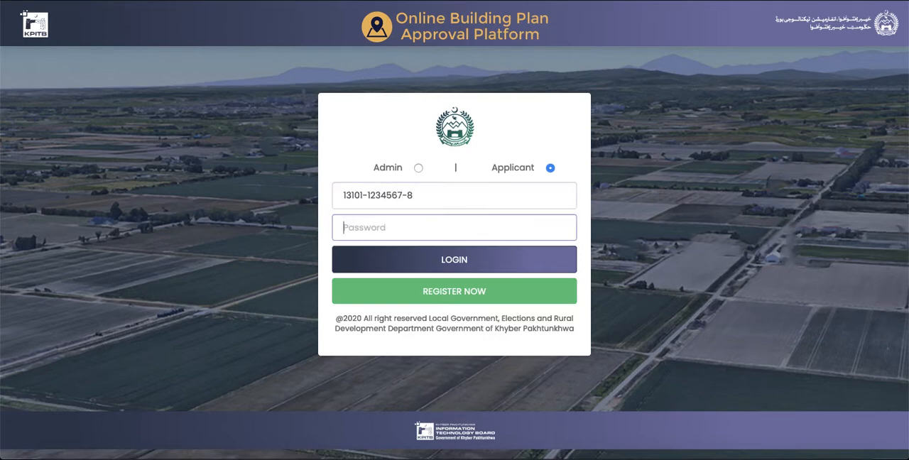
type("••••••••")
left_click(505, 266)
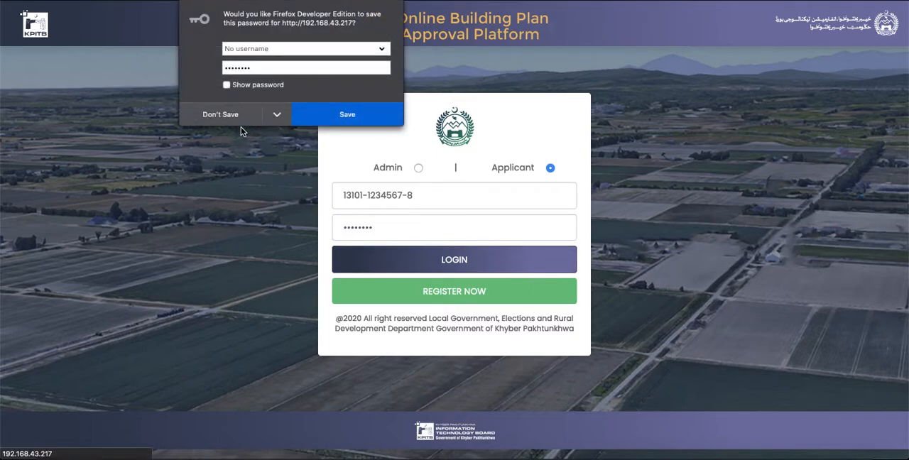
left_click(225, 116)
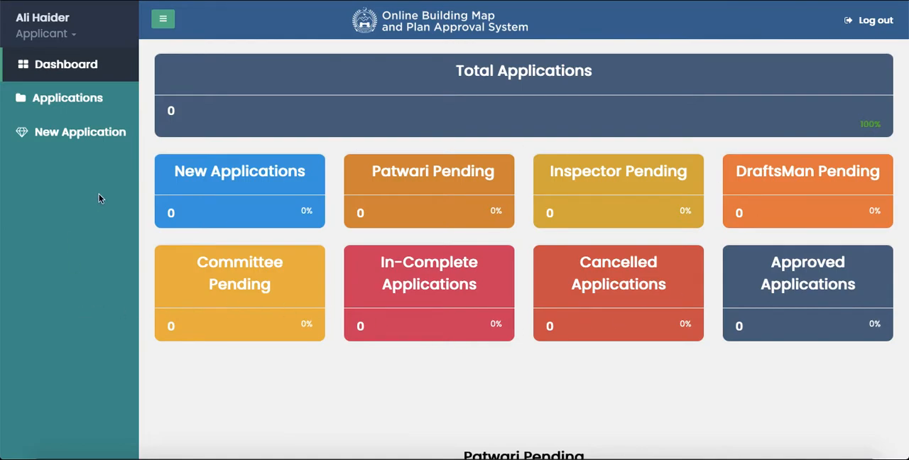
- Start a new application and look over the fields of its Proposed Building step
left_click(69, 138)
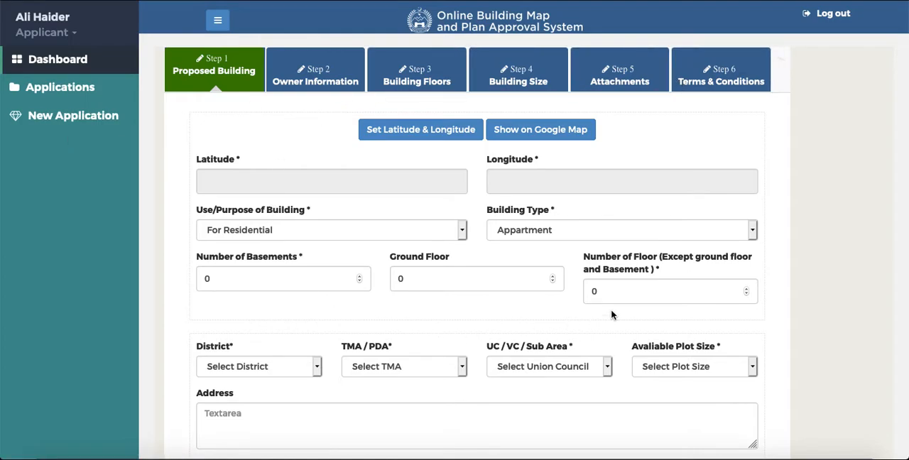
scroll(612, 314, "down", 3)
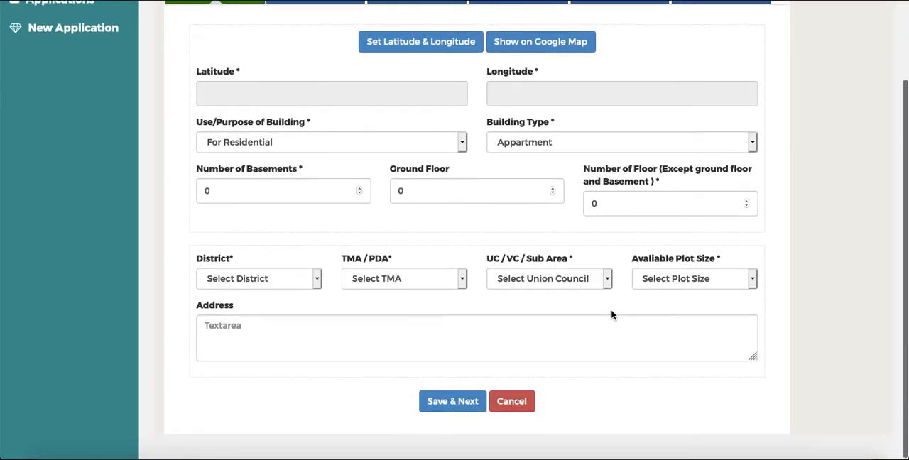
scroll(612, 314, "up", 3)
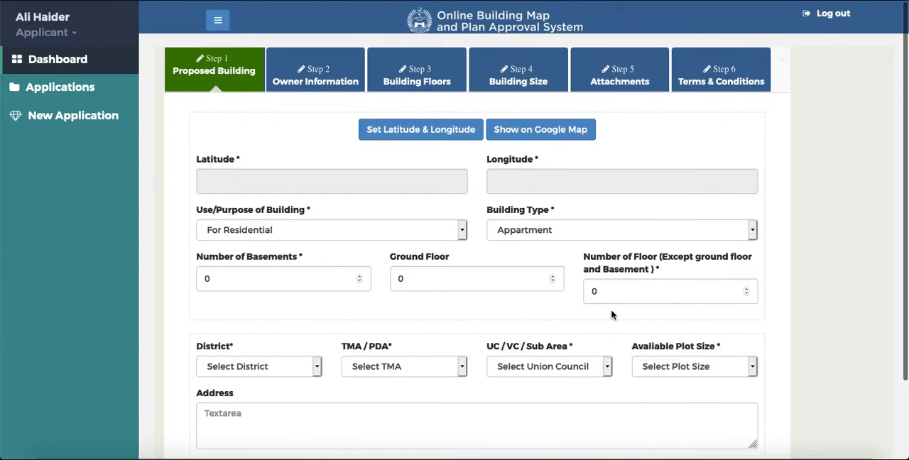
- Set the building's latitude and longitude by choosing a map location near Khyber College of Dentistry in Peshawar
left_click(446, 136)
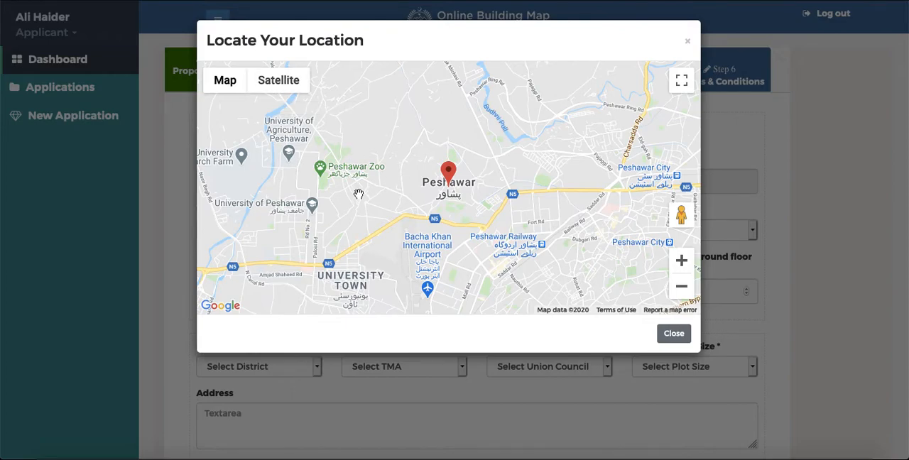
left_click_drag(346, 255, 459, 213)
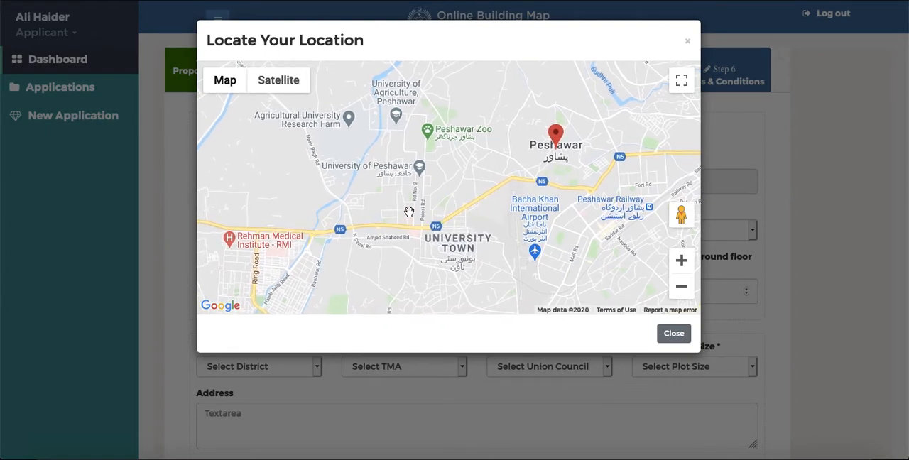
scroll(410, 210, "up", 2)
scroll(409, 211, "up", 2)
left_click_drag(430, 120, 540, 110)
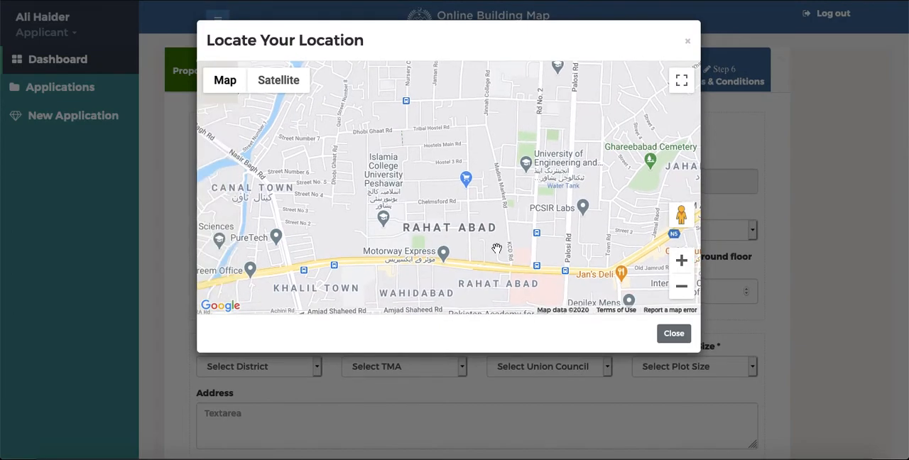
scroll(501, 251, "up", 2)
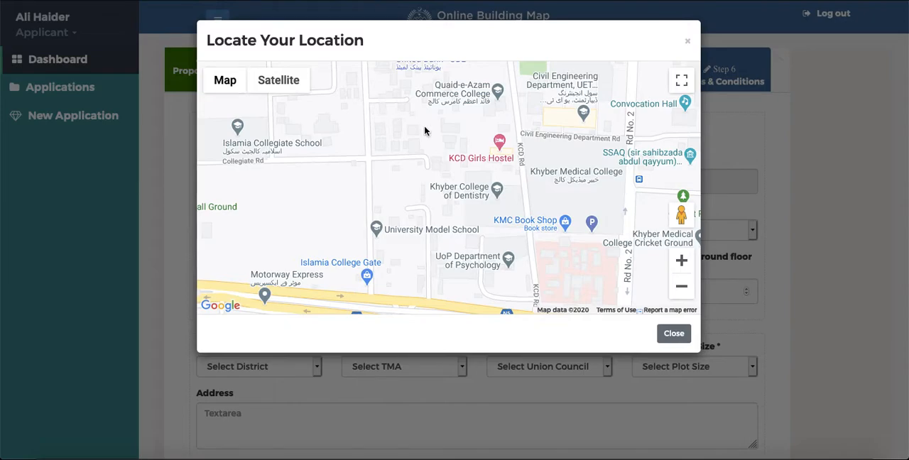
left_click(665, 333)
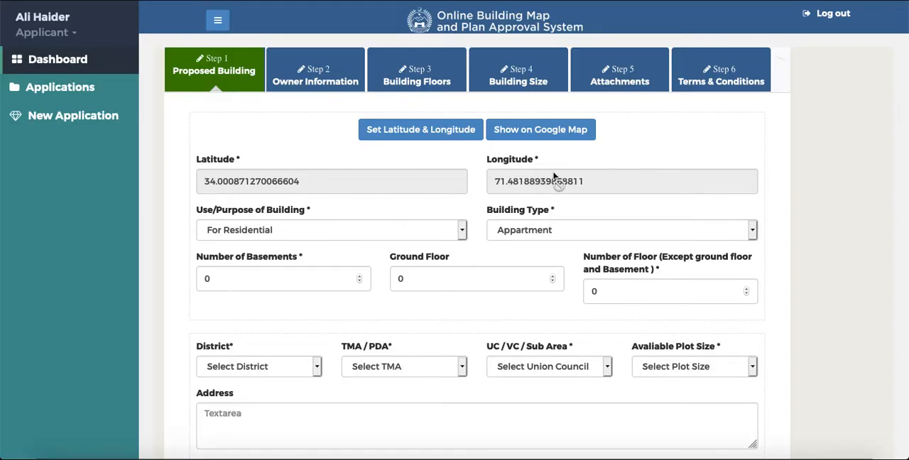
- Choose For Residential as the purpose of the building and House as the building type
left_click(461, 229)
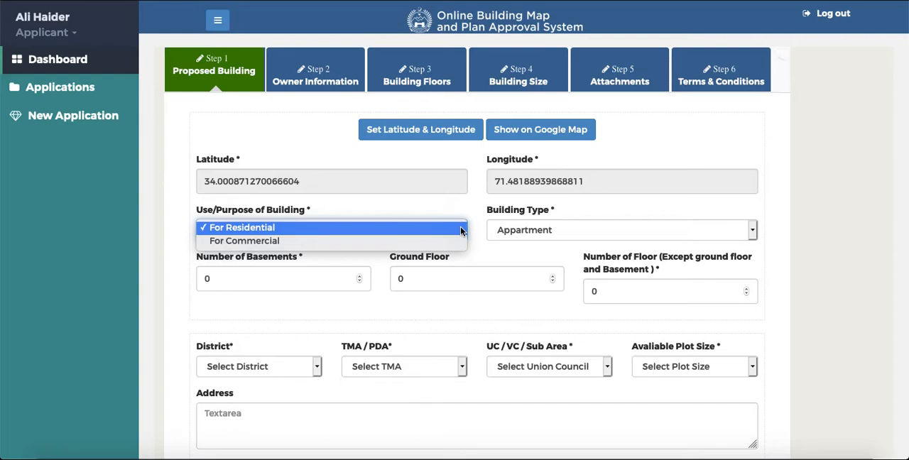
left_click(437, 228)
left_click(591, 234)
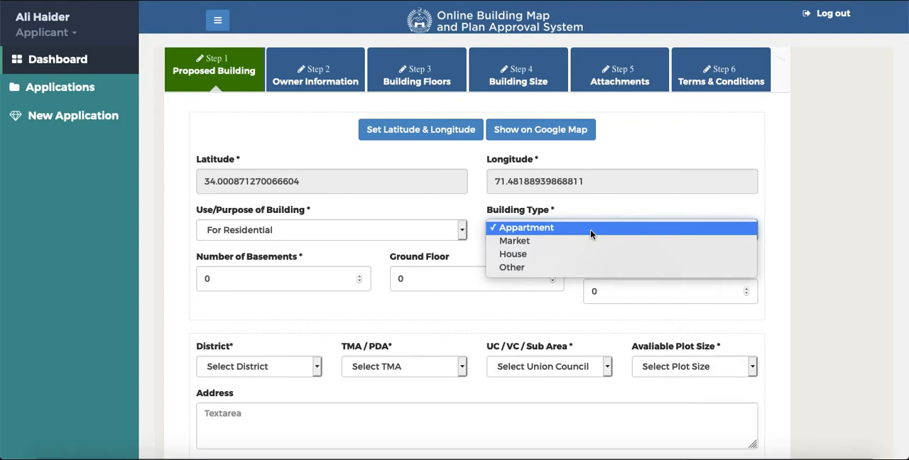
left_click(545, 258)
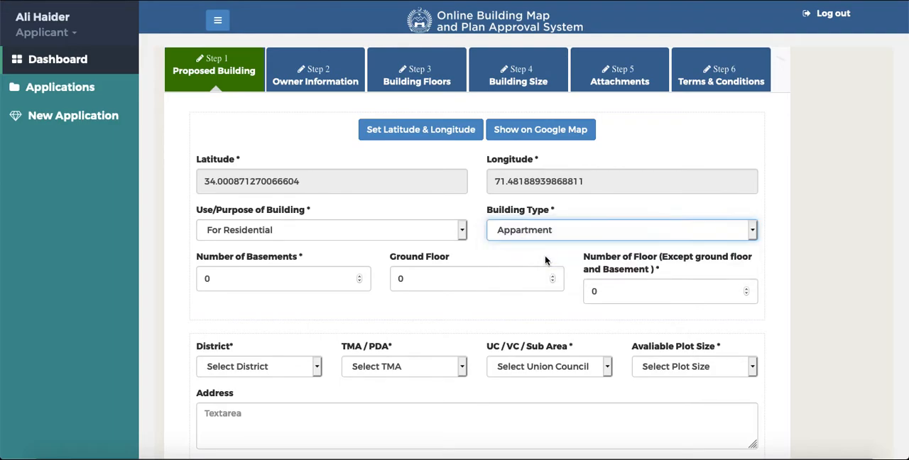
- Set the number of basements to 1, ground floor to 1, and the number of other floors to 2
left_click(258, 289)
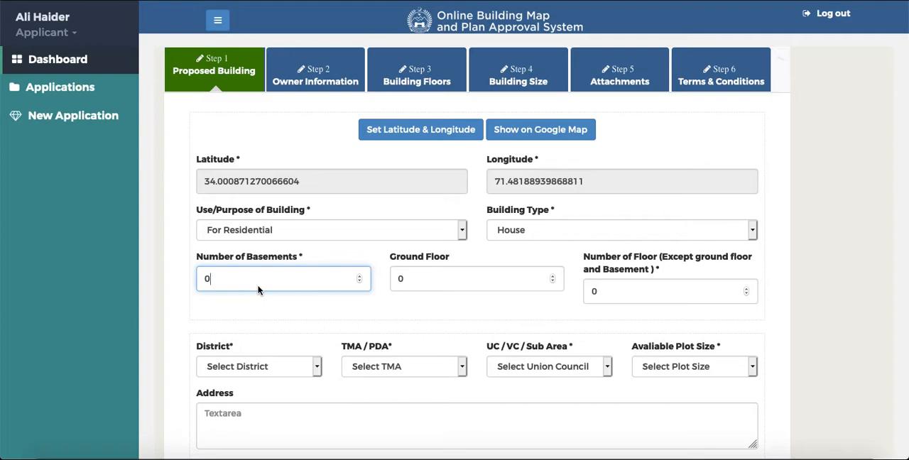
double_click(224, 284)
type("1")
double_click(414, 277)
type("1")
double_click(608, 291)
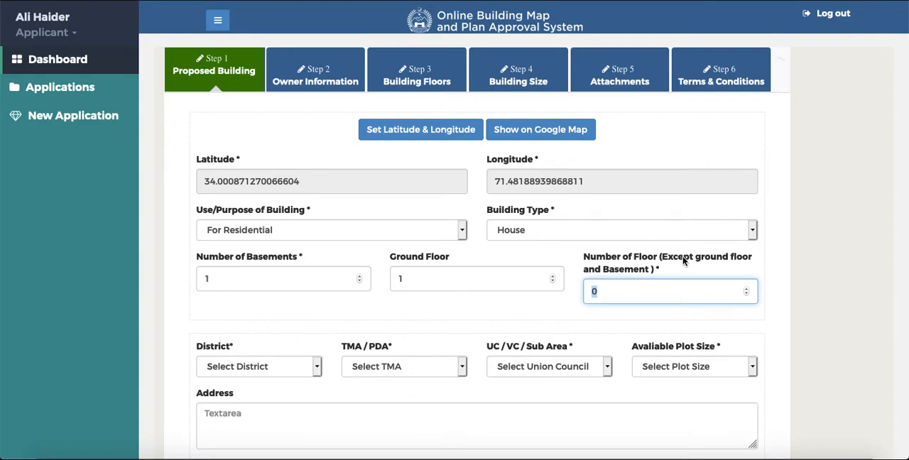
type("2")
- Choose Peshawar as the district, TMA1 as the TMA/PDA, Union council 1 as the sub area, and All as the available plot size
scroll(510, 310, "down", 1)
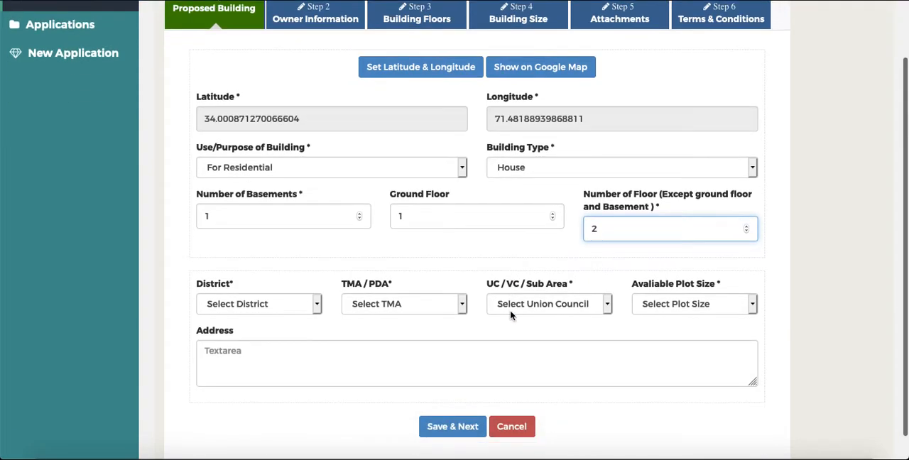
left_click(317, 305)
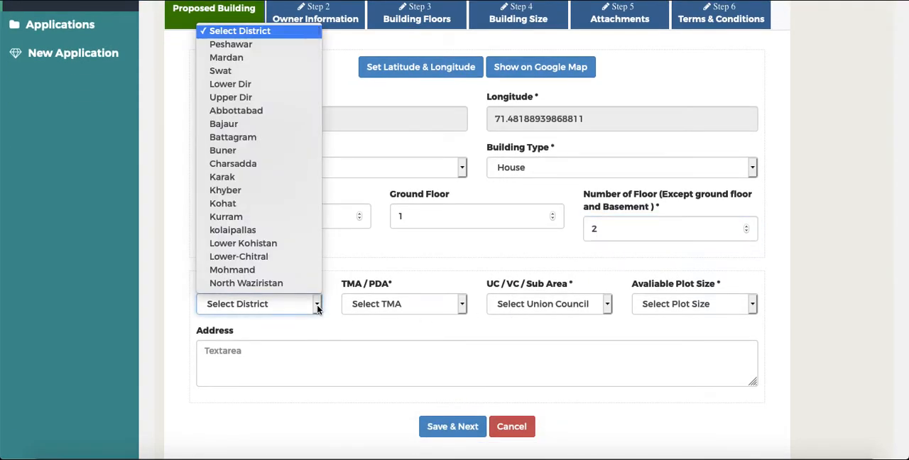
left_click(250, 45)
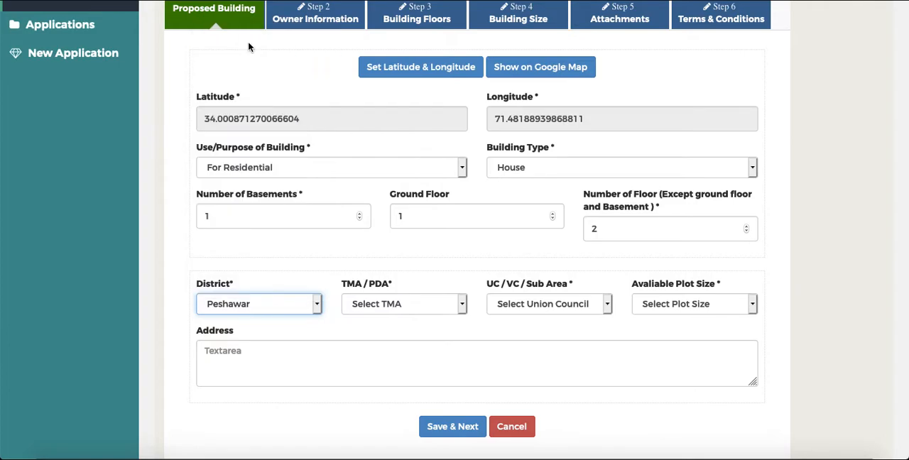
left_click(462, 305)
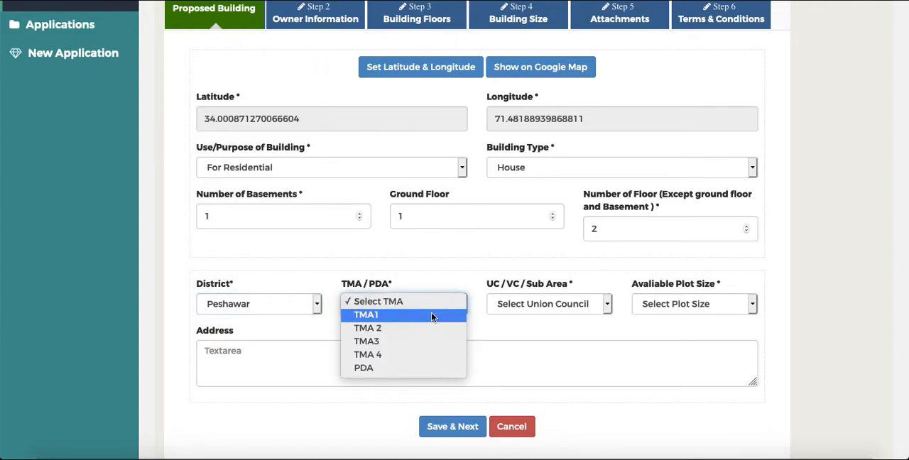
left_click(431, 314)
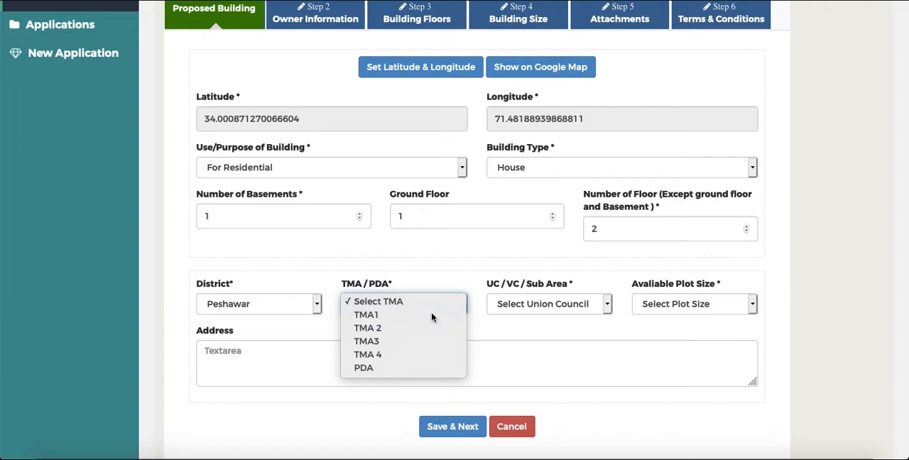
left_click(543, 306)
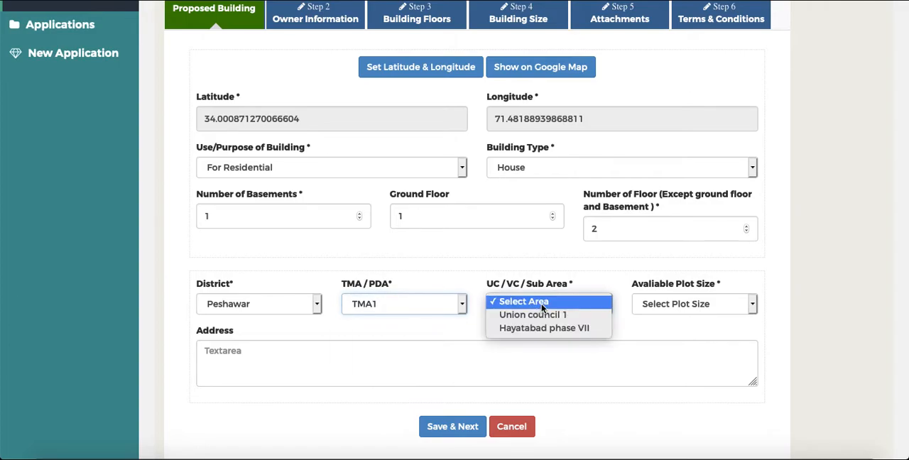
left_click(581, 317)
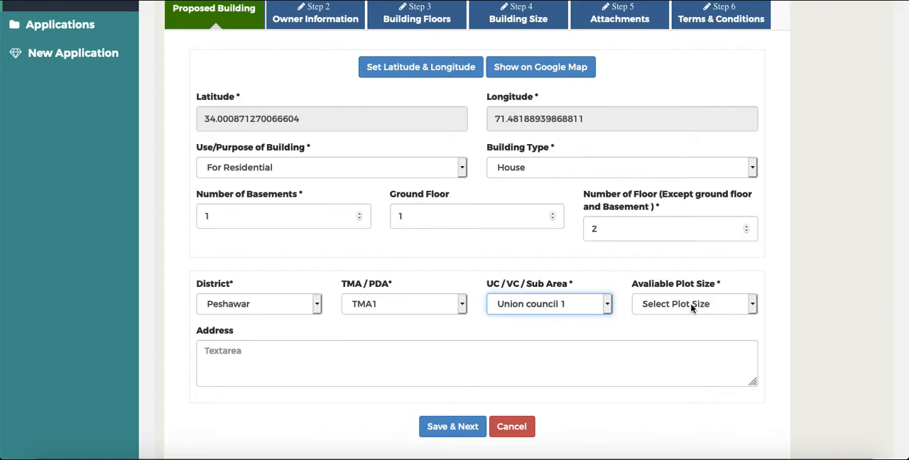
left_click(754, 307)
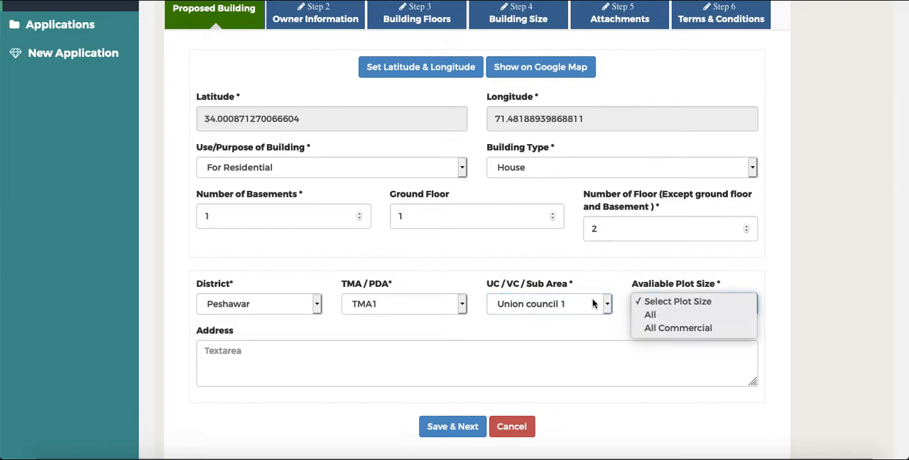
left_click(649, 317)
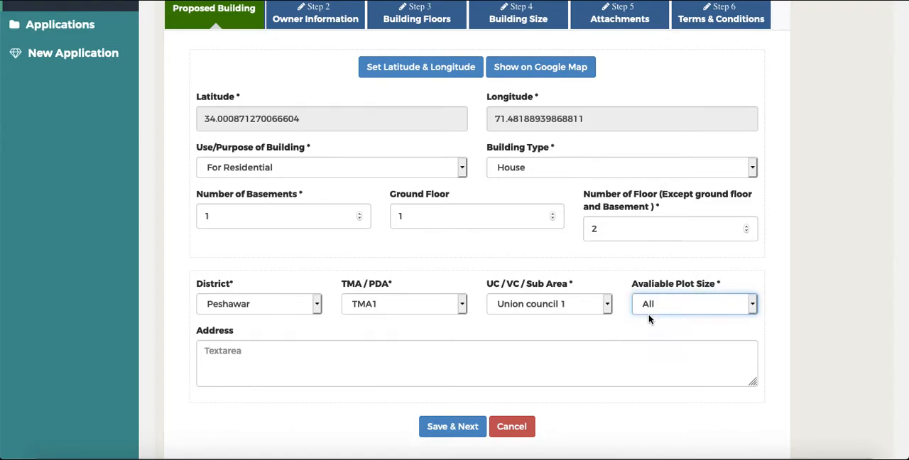
- Enter the proposed building's full address, then save the Proposed Building details and continue to Owner Information
left_click(446, 368)
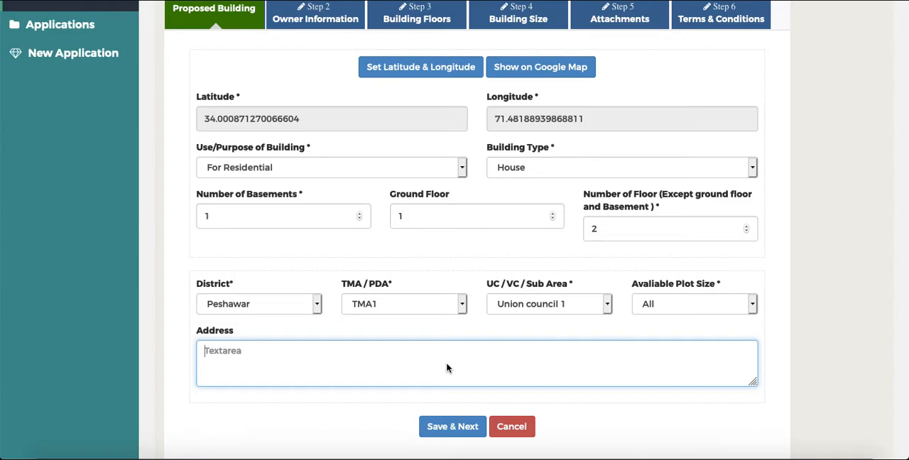
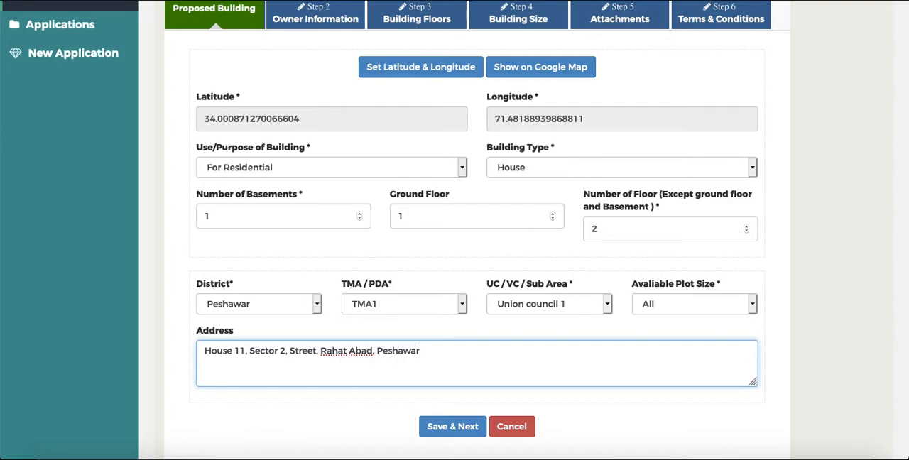
left_click(460, 432)
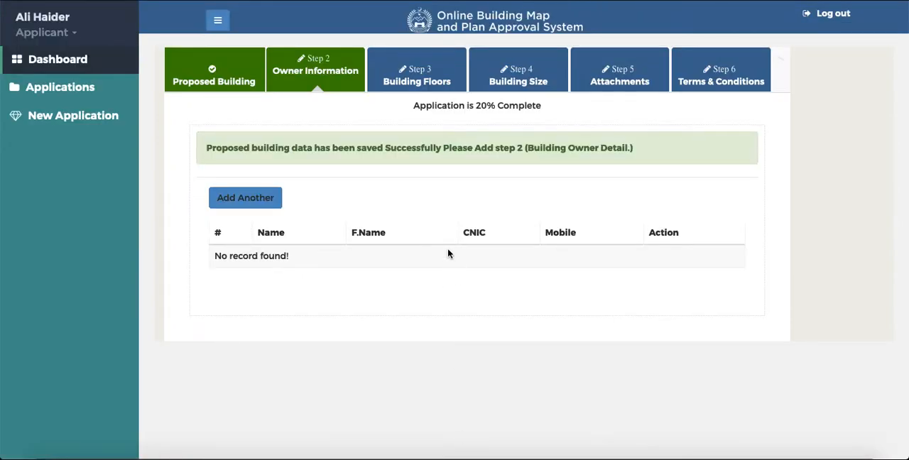
- Add a new owner record and enter the owner's full name and the father's name
left_click(250, 199)
left_click(277, 115)
key("Tab")
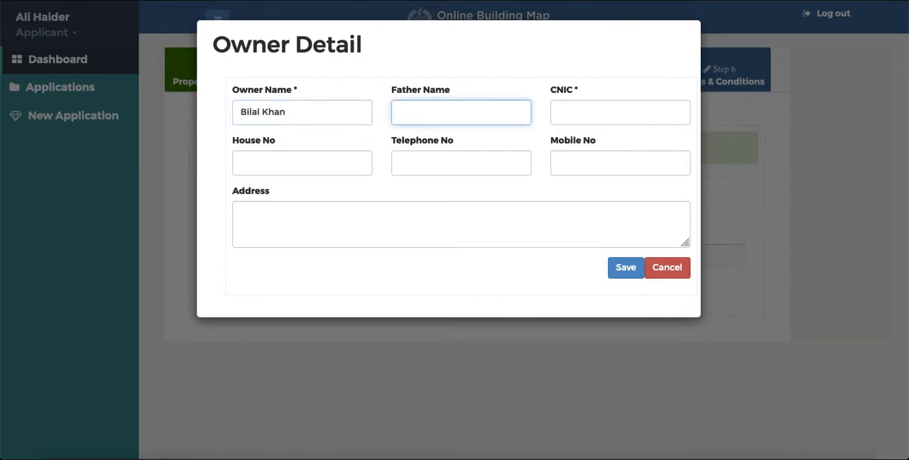
key("Tab")
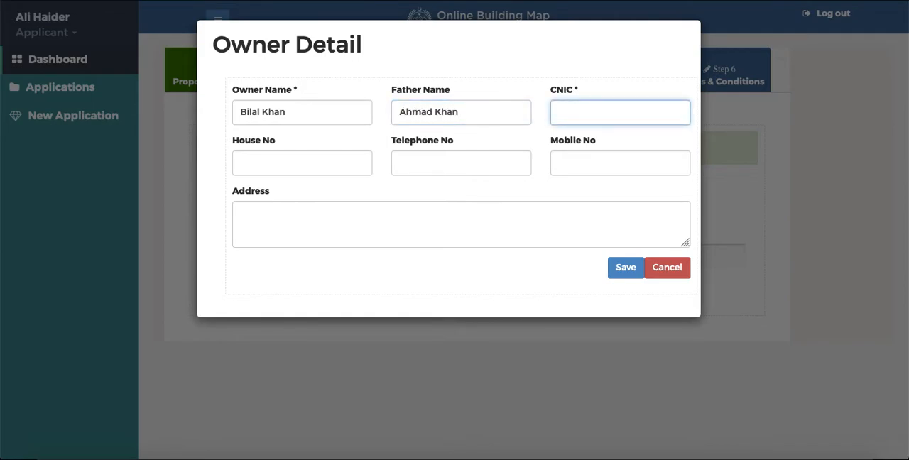
- Enter the owner's CNIC number and house number in the owner details
type("13")
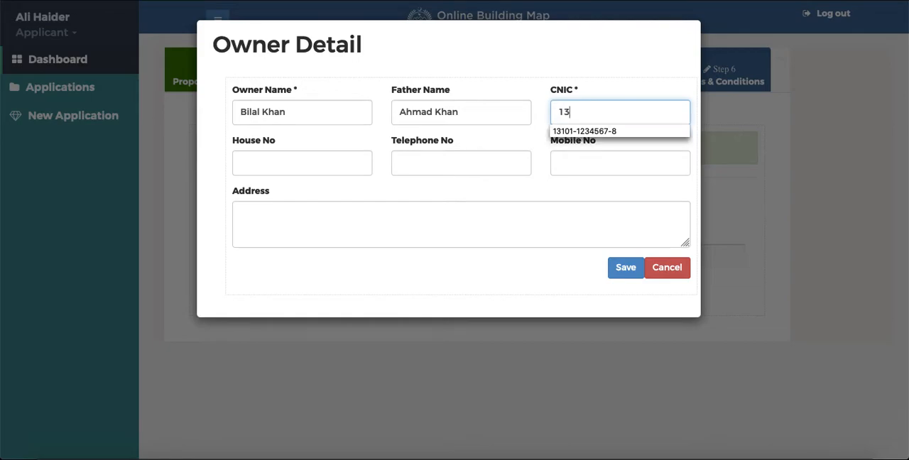
type("101-1234567-8")
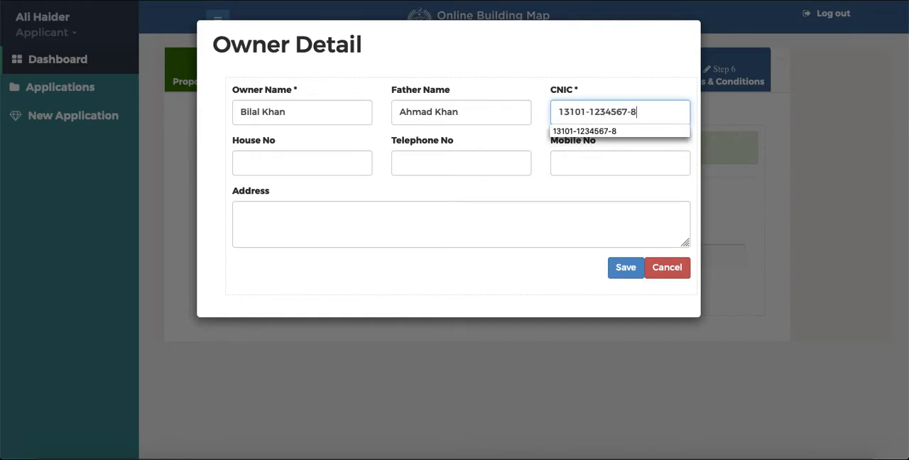
key("Tab")
type("33")
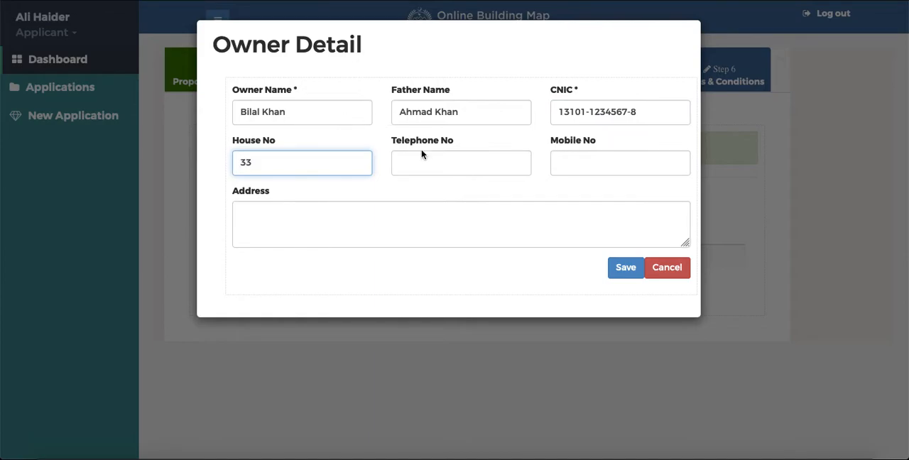
- Fill in the owner's telephone number and mobile number
left_click(419, 167)
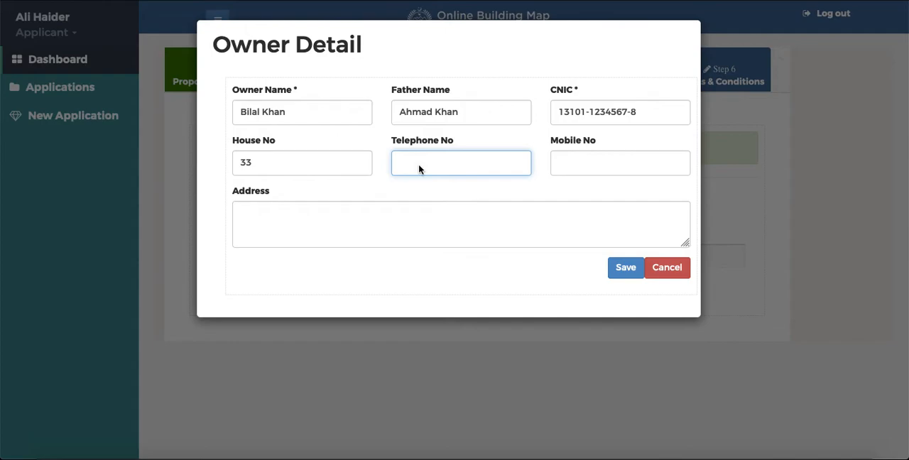
type("091123456")
key("Tab")
type("0")
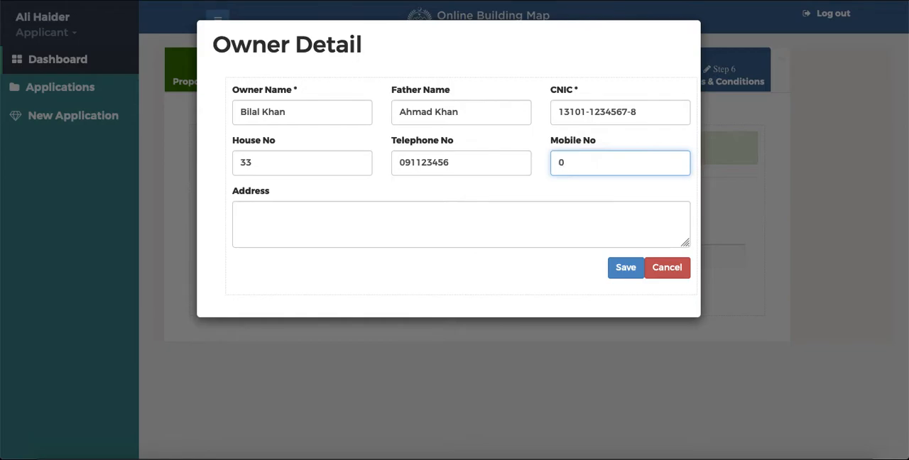
type("333-1234567")
- Enter the owner's postal address and save the owner record
left_click(305, 228)
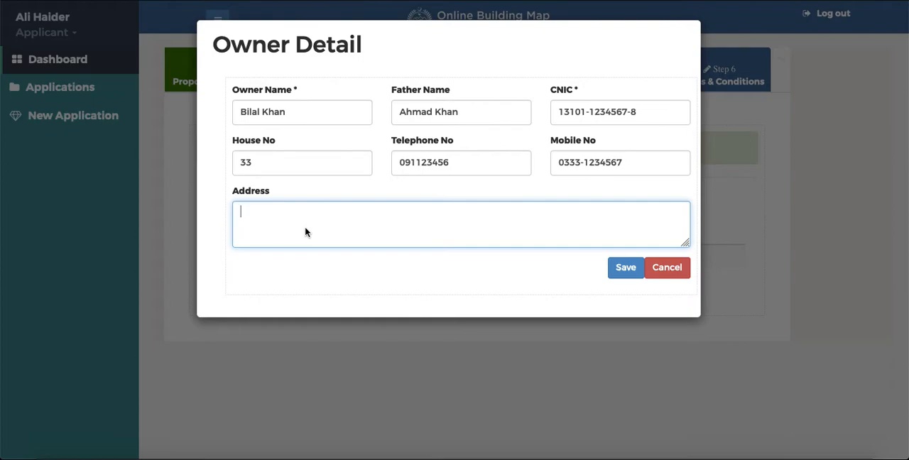
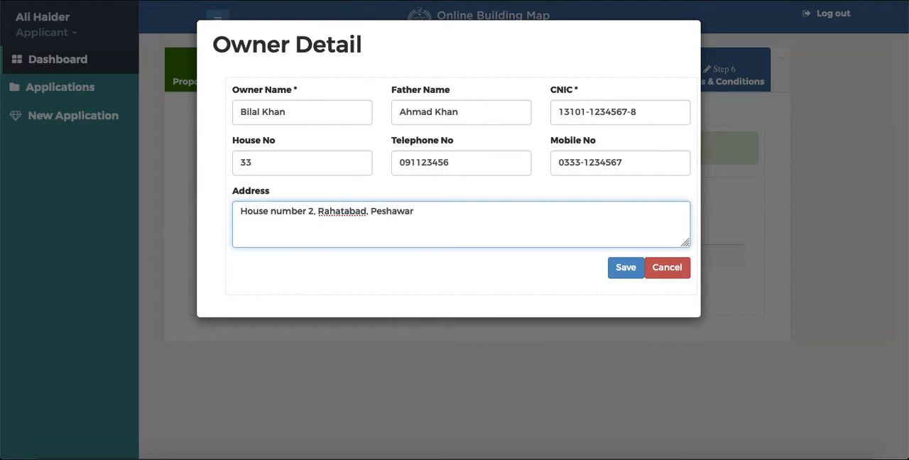
left_click(626, 274)
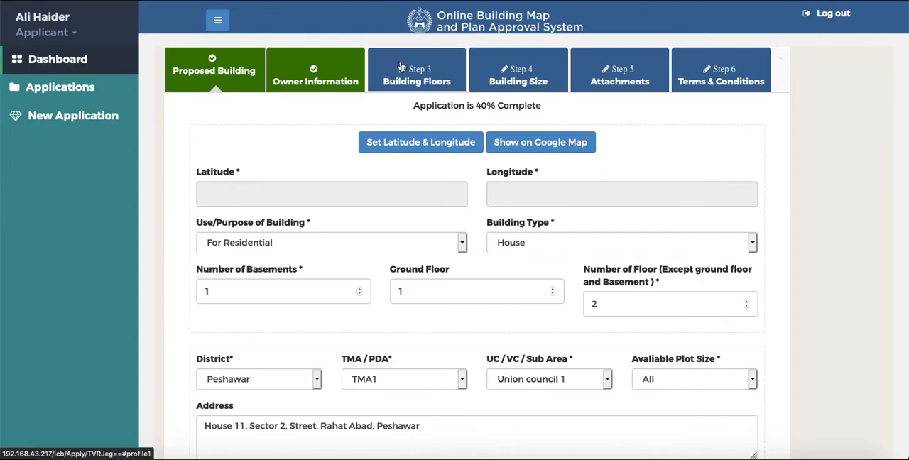
- Go to the Building Floors step and set the plot area to 5000 sq ft and the building height to 400 feet
left_click(428, 70)
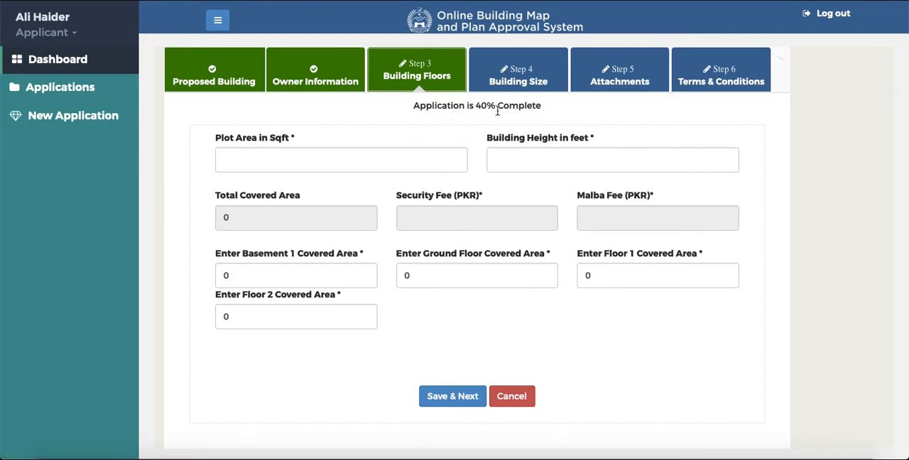
left_click(305, 161)
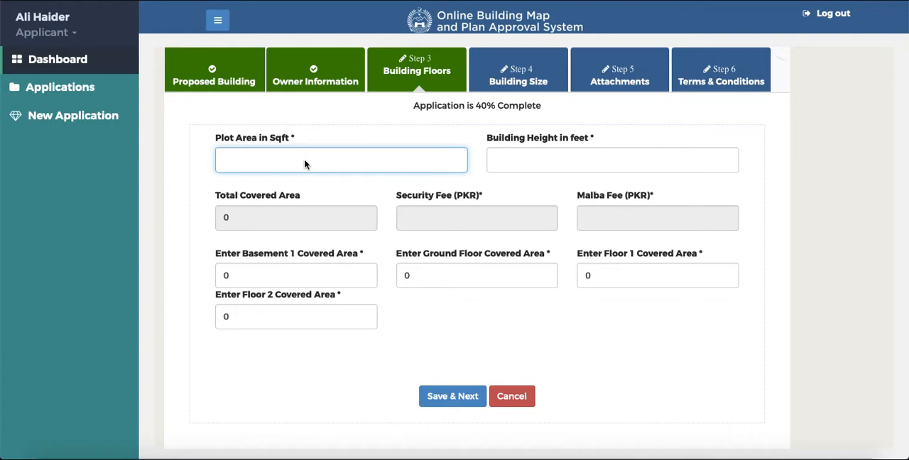
type("5000")
left_click(562, 156)
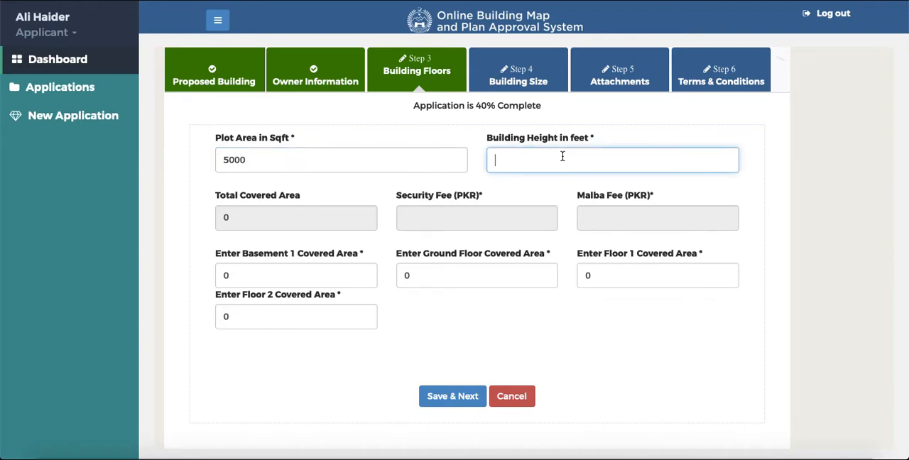
type("400")
left_click(335, 195)
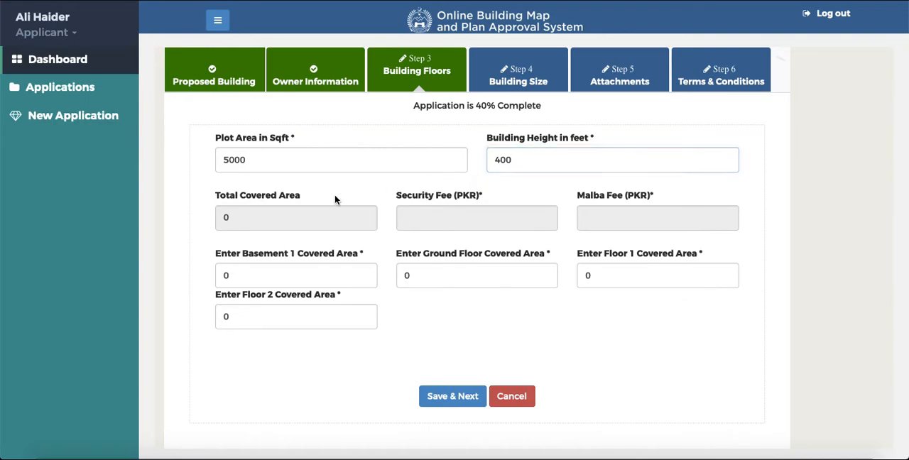
- Set the covered area to 3300 for basement 1, 3300 for the ground floor, and 3000 for floor 1
left_click(280, 276)
double_click(279, 276)
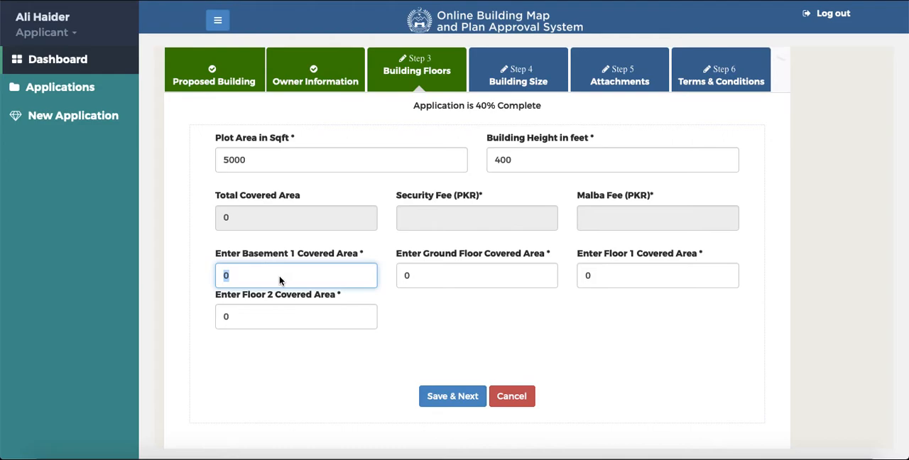
type("3300")
key("Tab")
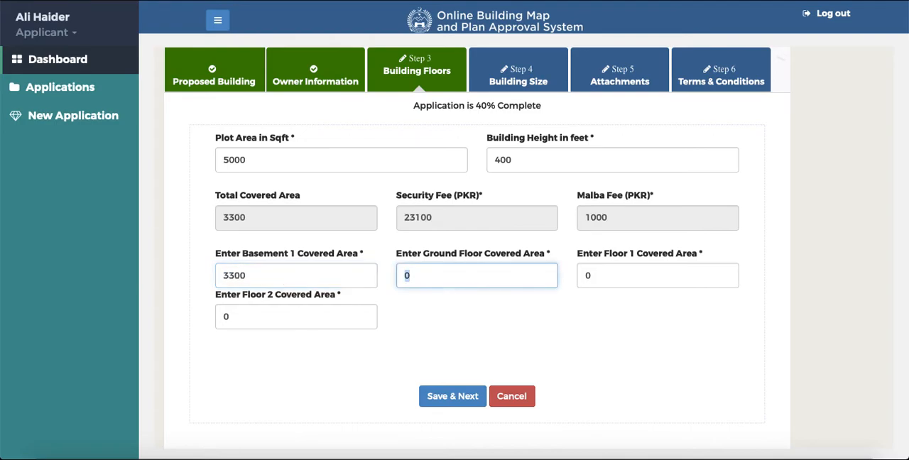
type("3300")
key("Tab")
type("300")
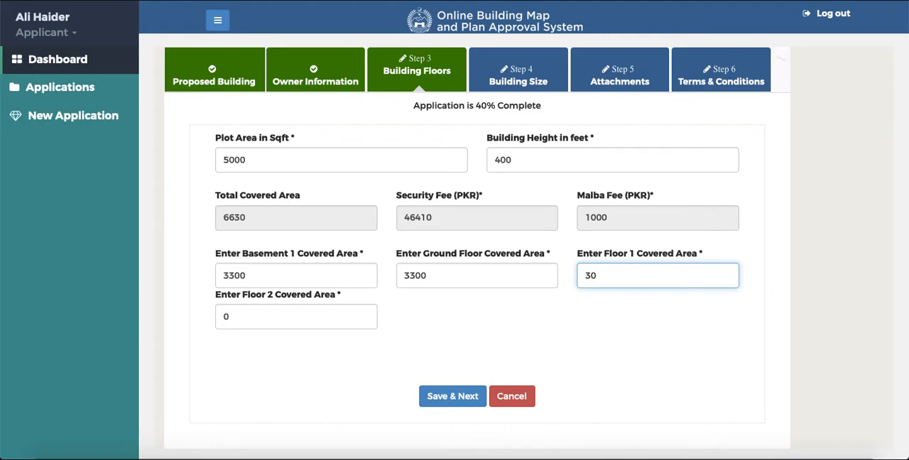
key("BackSpace")
key("BackSpace")
type("000")
key("Tab")
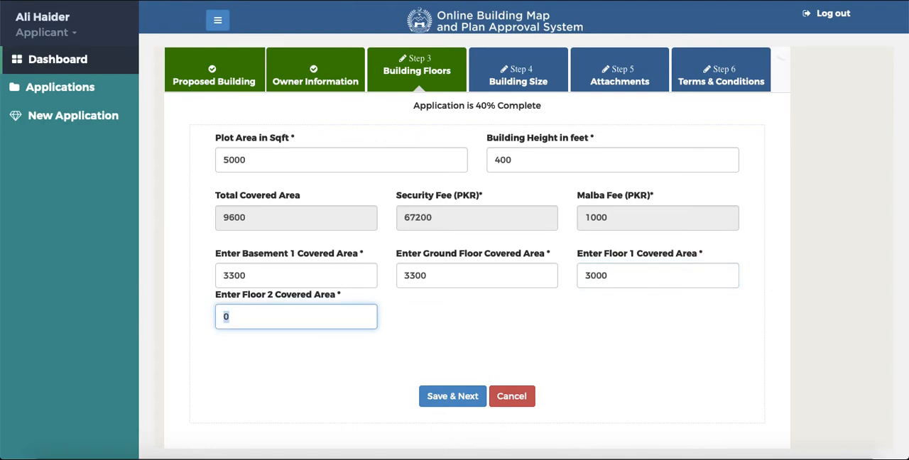
- Set the floor 2 covered area to 3000, save the floor details and open the Building Size charges detail
type("3000")
left_click(455, 398)
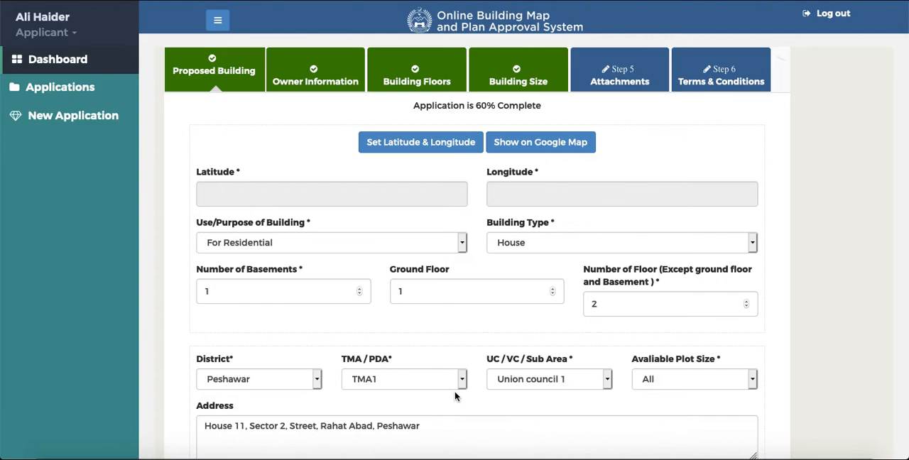
left_click(513, 67)
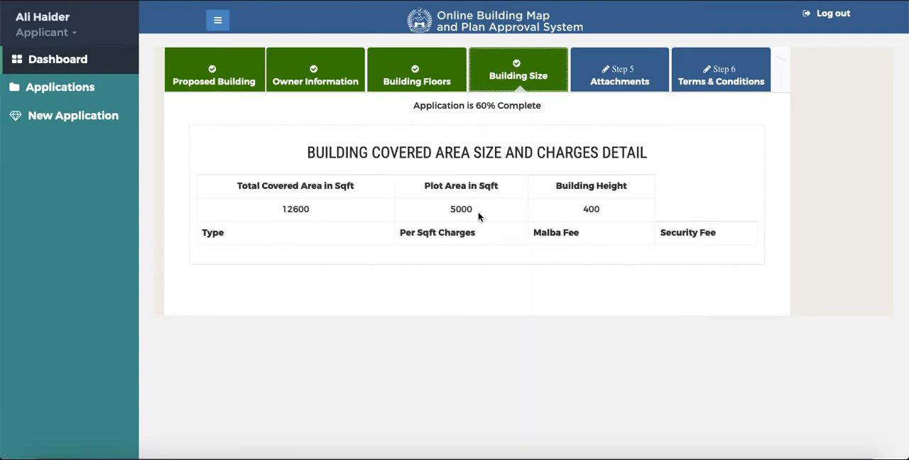
- Go to the Attachments step and attach cigarette_PNG4755.png from the Desktop as the CNIC front side
left_click(619, 82)
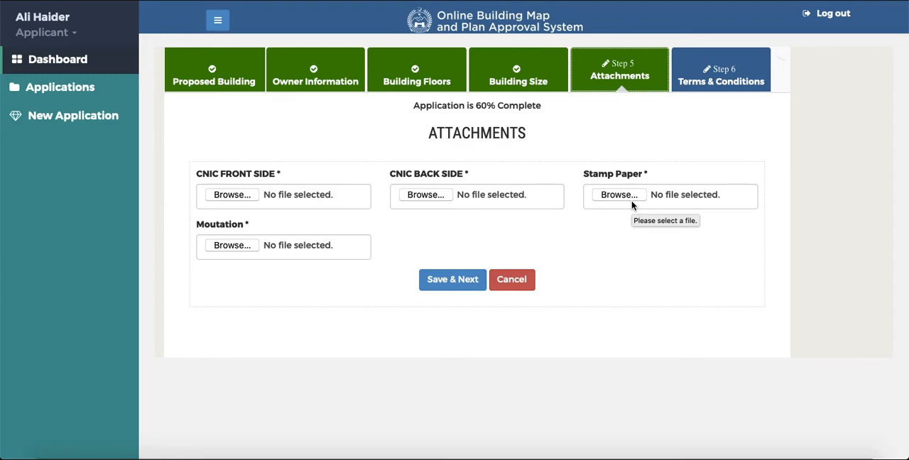
left_click(229, 195)
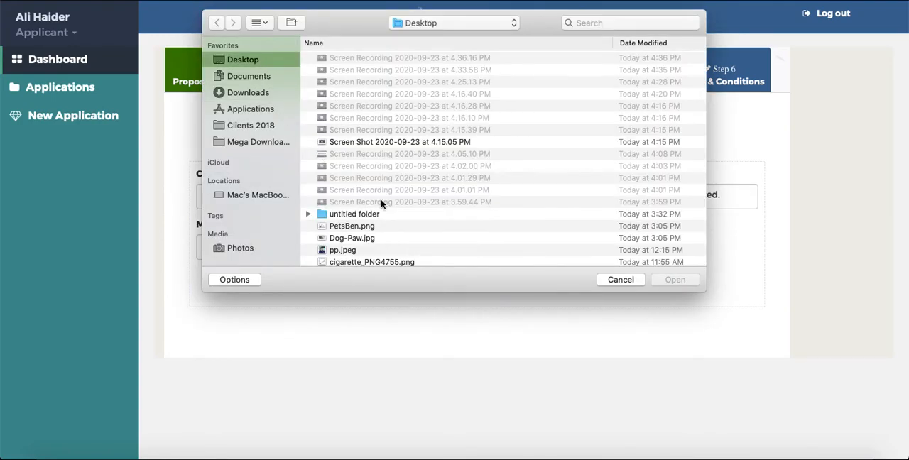
scroll(381, 204, "down", 3)
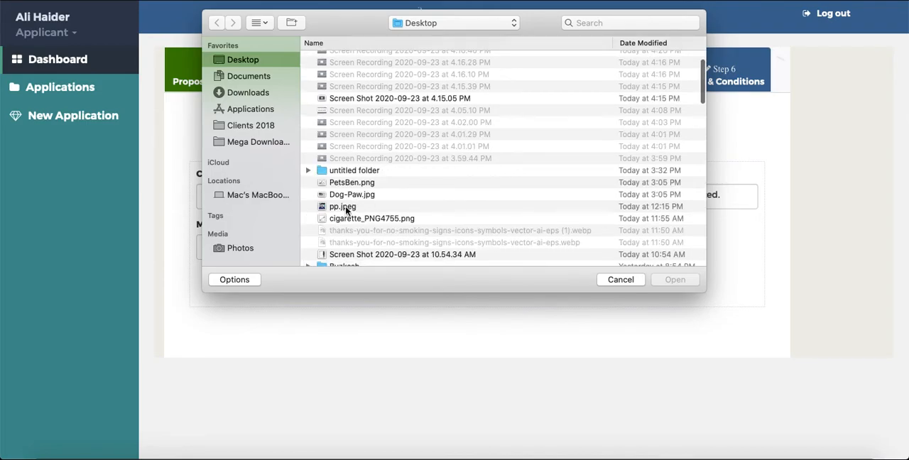
left_click(348, 218)
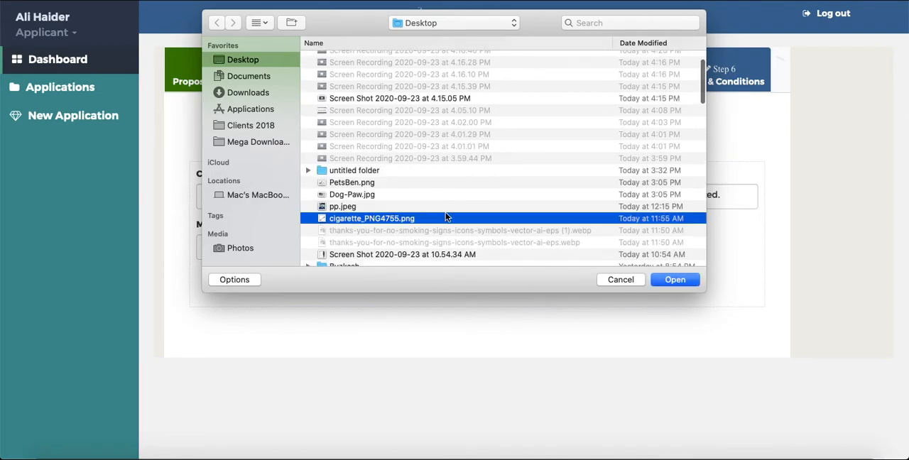
left_click(674, 280)
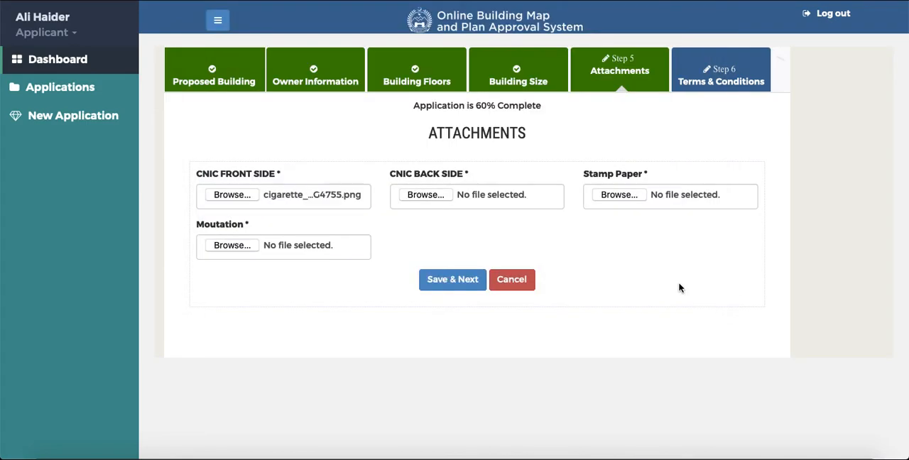
- Attach pp.jpeg from the Desktop as the CNIC back side
left_click(426, 195)
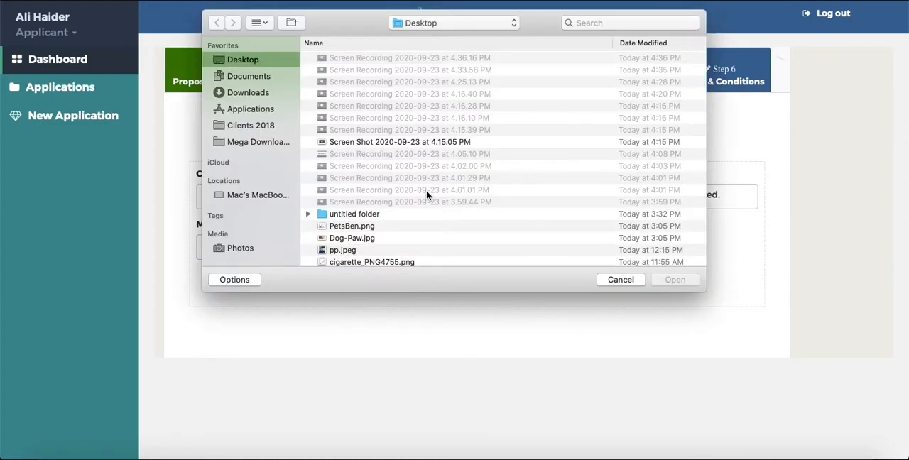
left_click(347, 250)
left_click(675, 280)
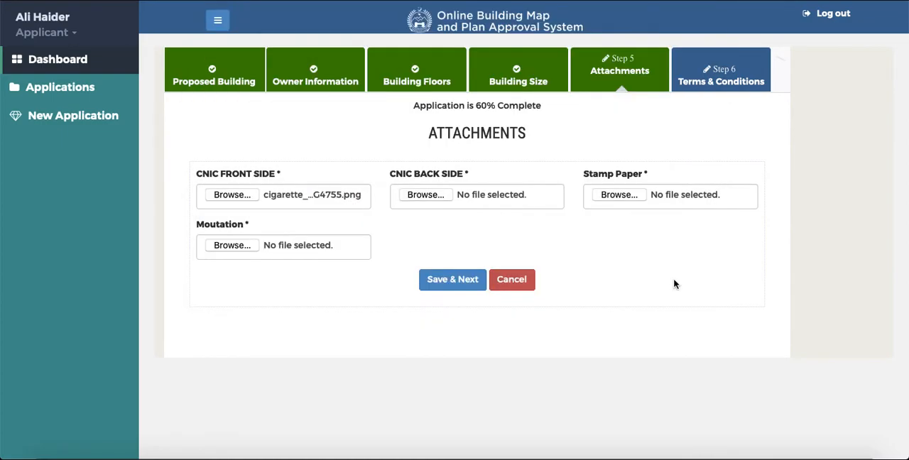
- Attach the image Screen Shot 2020-09-23 at 10.54.34 AM from the Desktop as the stamp paper
left_click(612, 195)
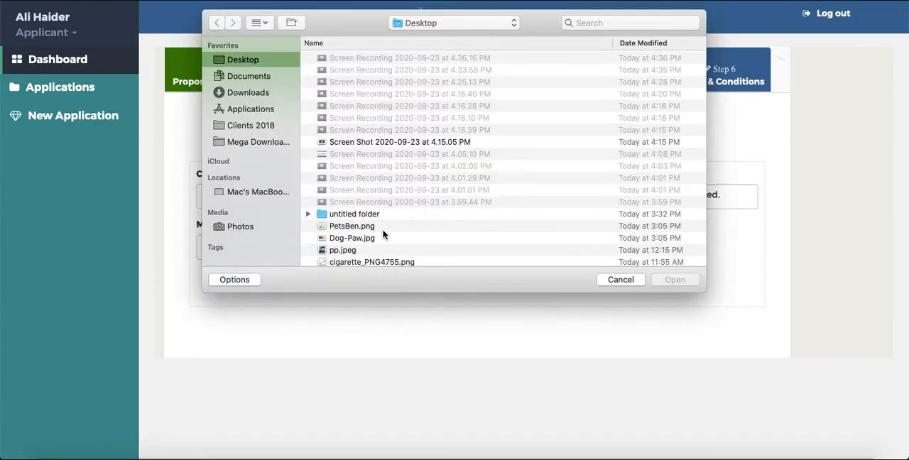
scroll(379, 237, "down", 3)
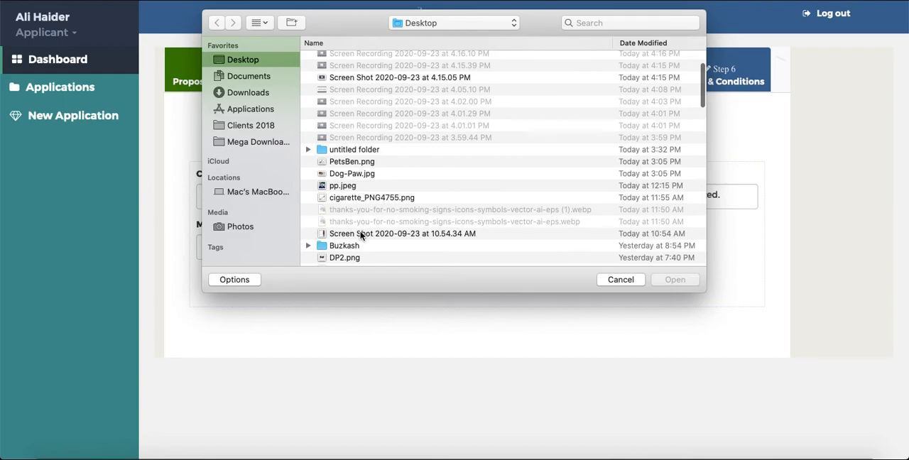
left_click(363, 234)
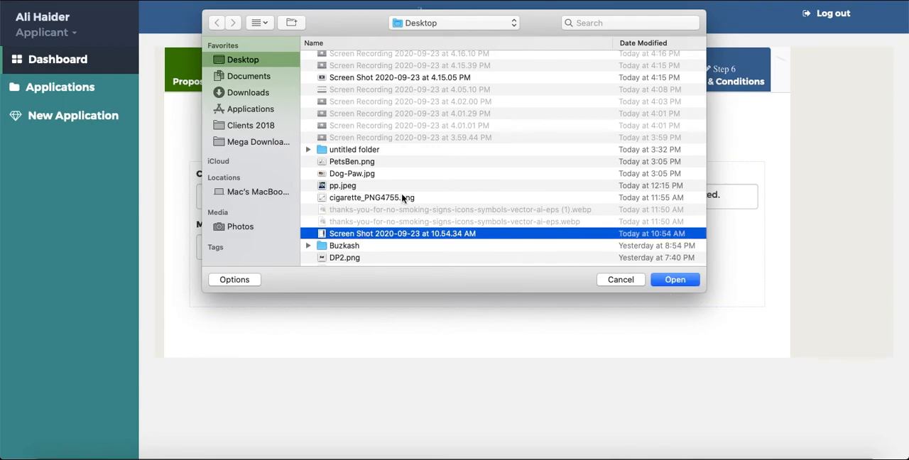
scroll(401, 199, "up", 3)
left_click(682, 283)
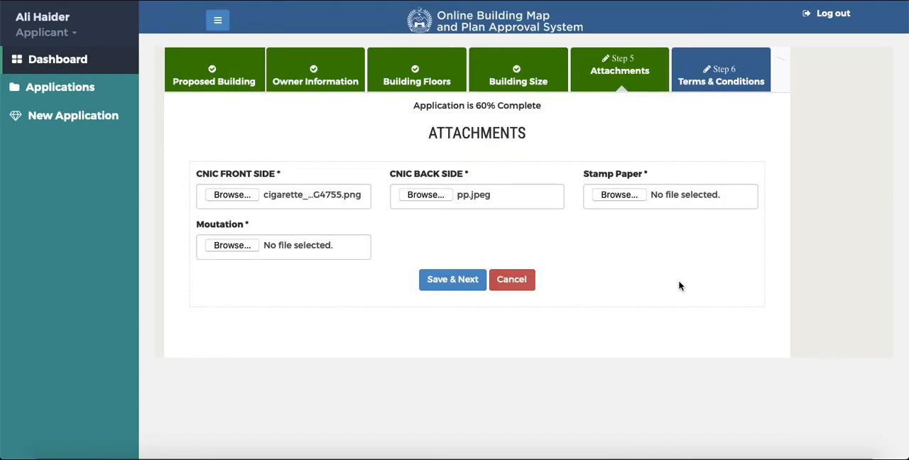
- Attach Dog-Paw.jpg from the Desktop as the Moutation document and save the attachments
left_click(232, 245)
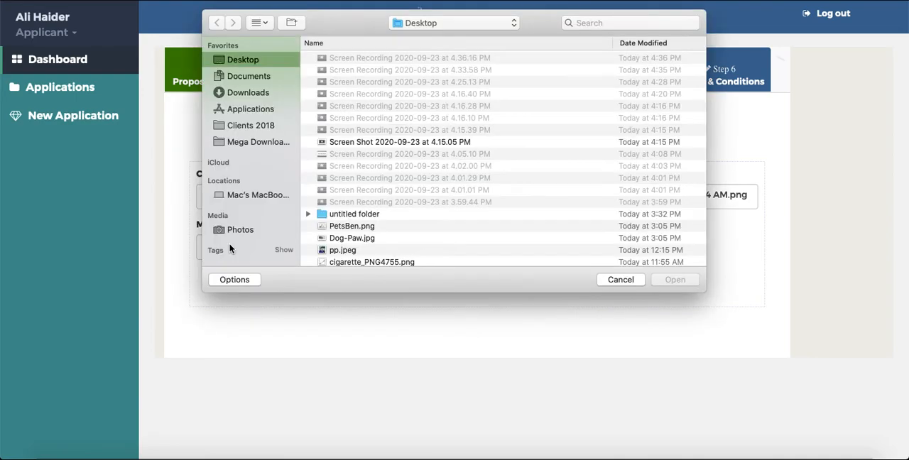
left_click(348, 240)
left_click(671, 279)
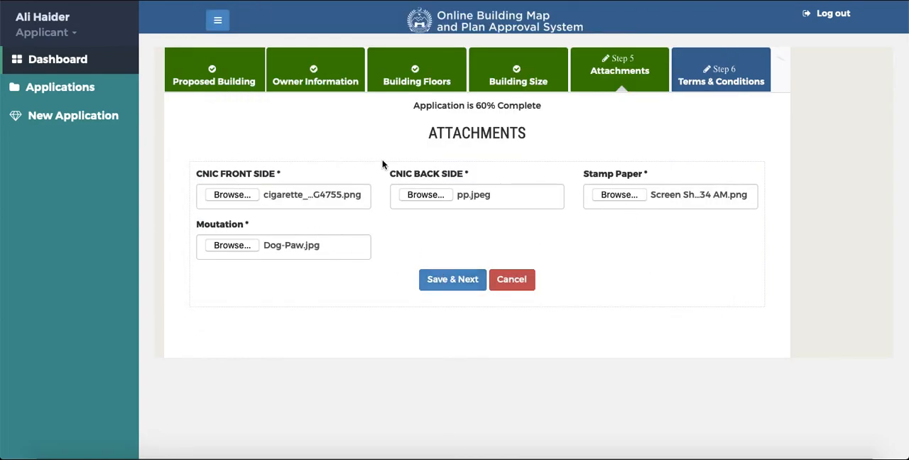
left_click(448, 286)
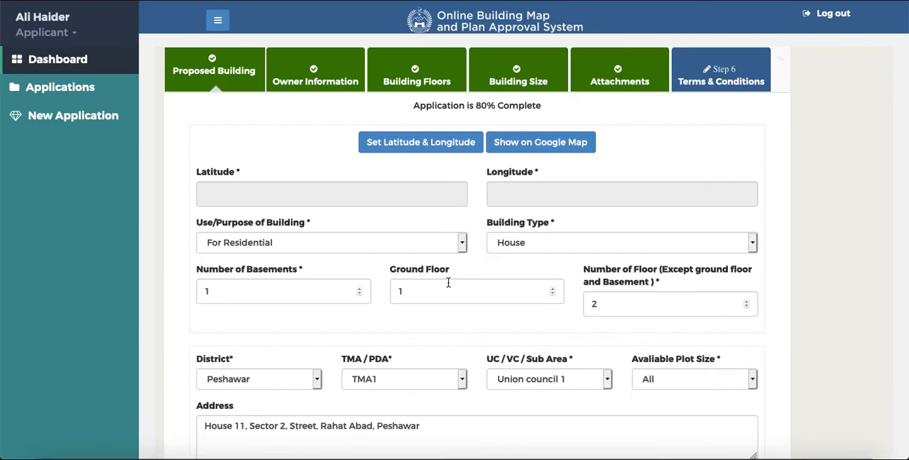
- Accept the acknowledgement in the Terms & Conditions step and submit the application
left_click(714, 74)
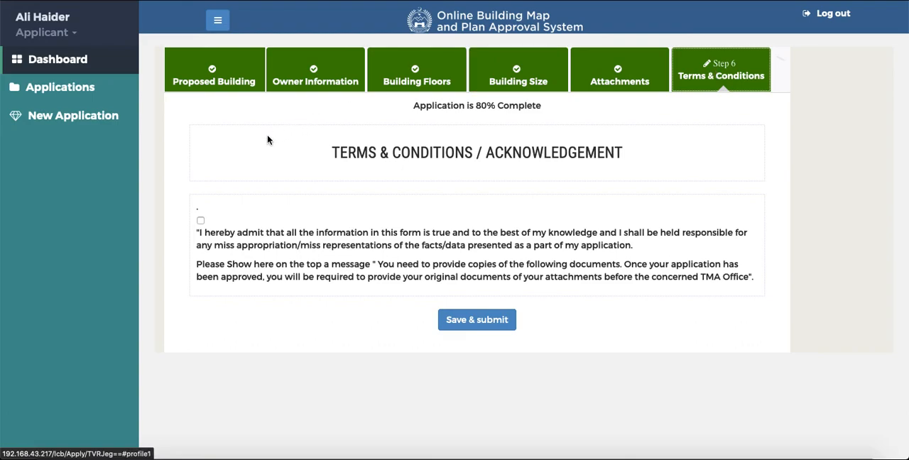
left_click(201, 221)
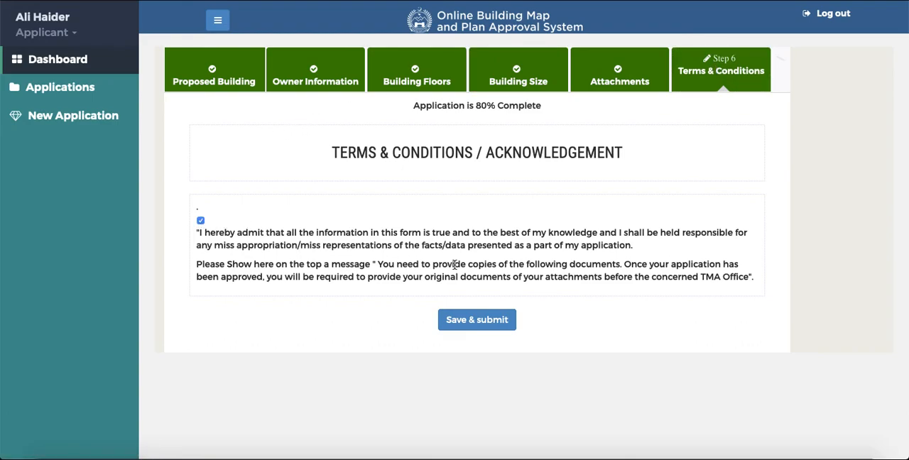
left_click(486, 321)
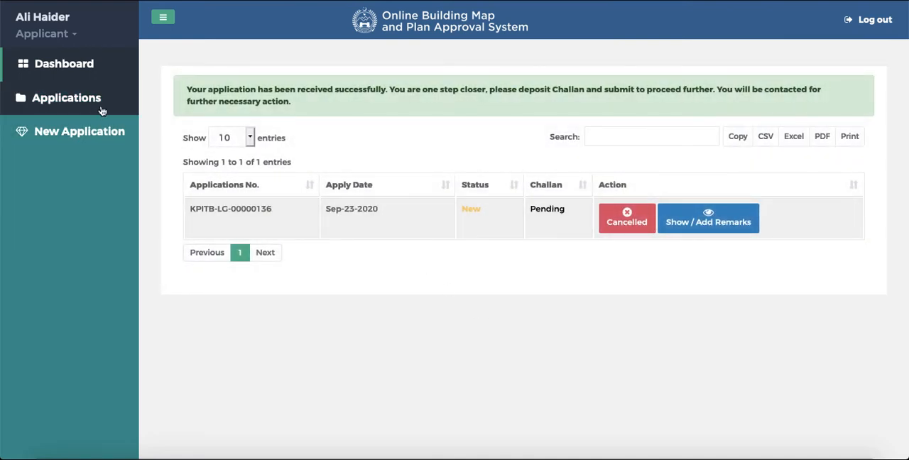
- Open the applicant dashboard to examine the application status overview
left_click(63, 70)
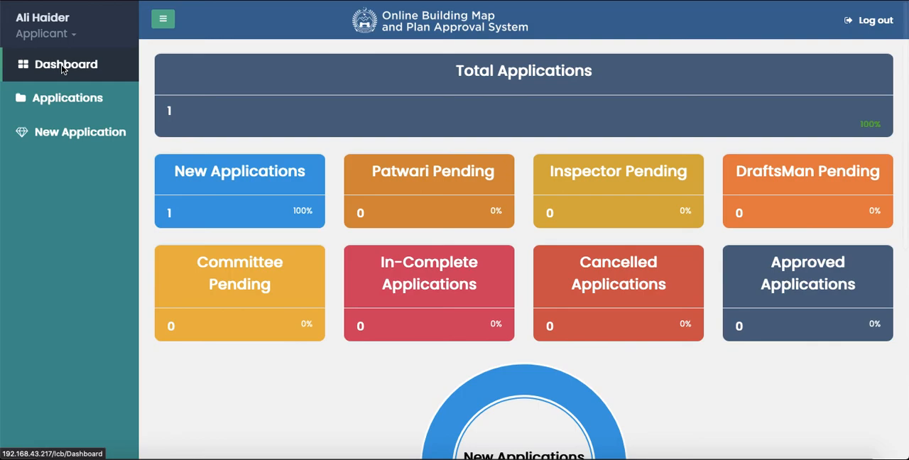